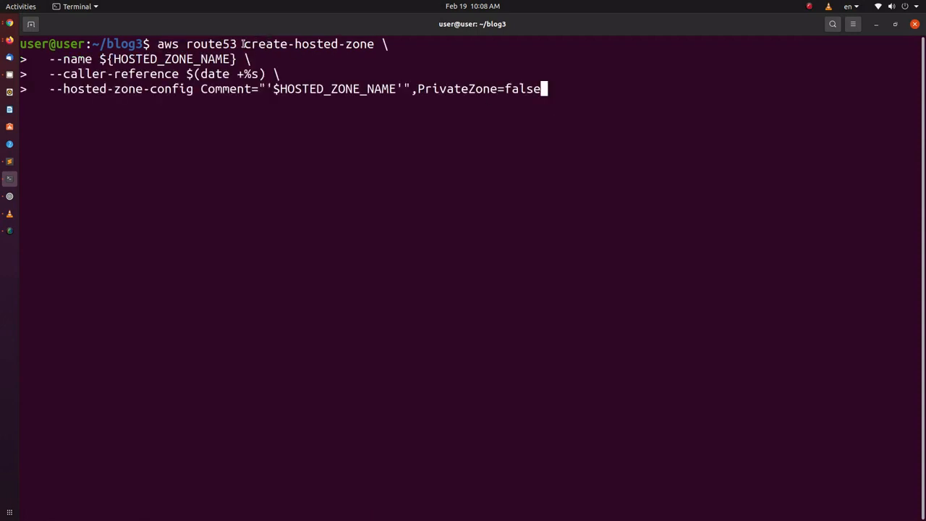
- Create a public Route 53 hosted zone named by HOSTED_ZONE_NAME, using the current date as caller reference and PrivateZone=false
drag(244, 44, 360, 44)
drag(114, 59, 230, 58)
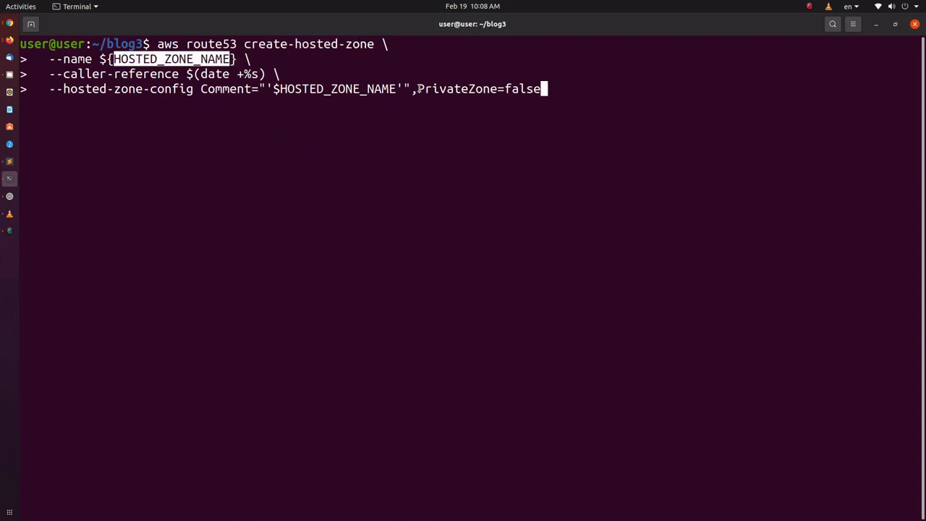
drag(418, 89, 542, 89)
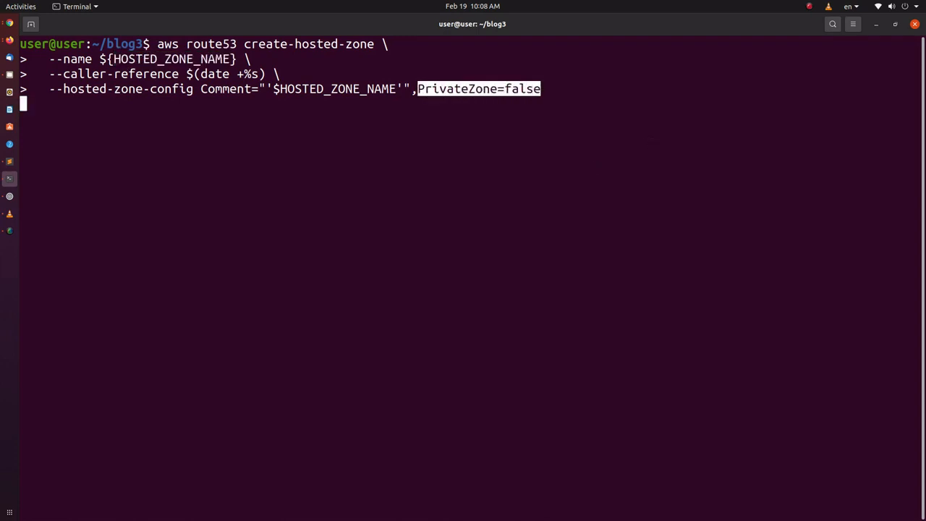
- On a cleared terminal, store the hosted zone's ID in HOSTED_ZONE_OUTPUT using a list-hosted-zones query that matches HOSTED_ZONE_NAME
key(ctrl+l)
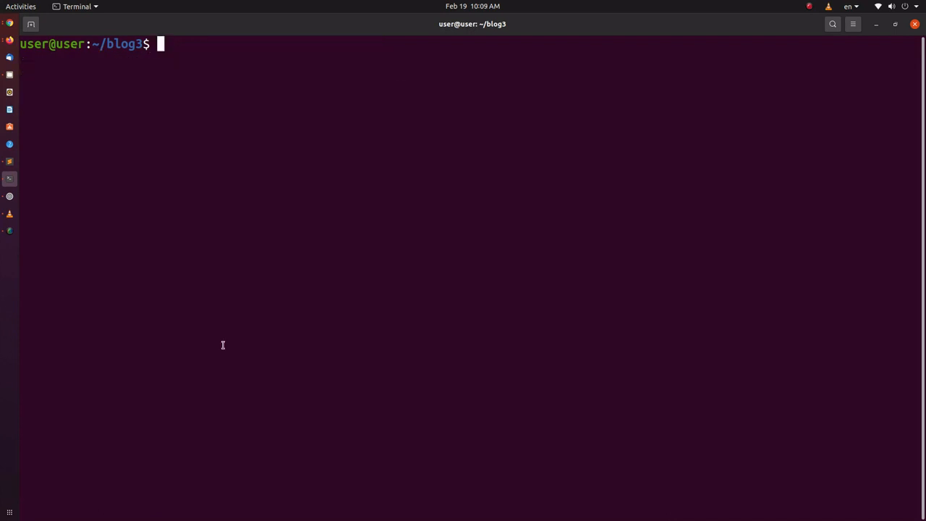
text(HOSTED_ZONE_OUTPUT=$(aws route53 list-hosted-zones --query "HostedZones[?Name == '${HOSTED_ZONE_NAME}.'].Id | [0]" --output text))
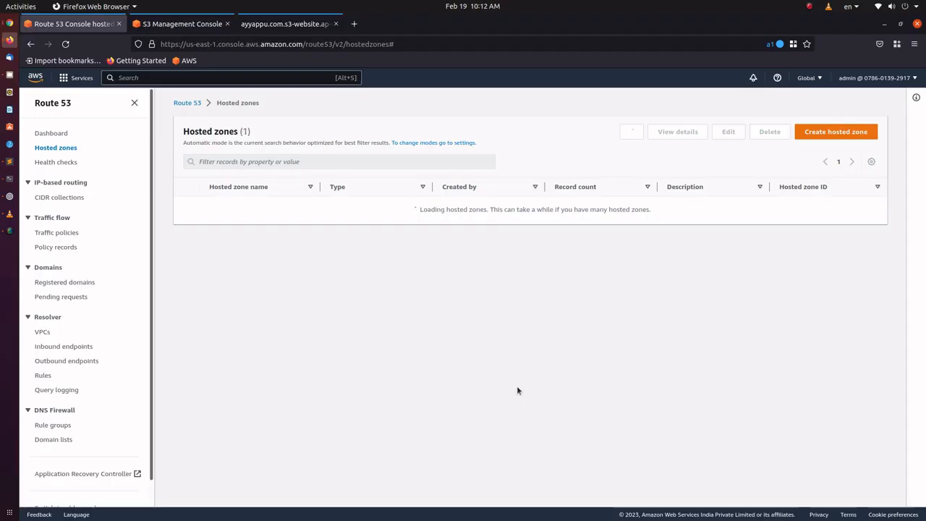
- Copy ns-1447.awsdns-52.org from the ayyappu.com hosted zone details into Nameserver 1 on the GoDaddy page in Chrome
click(237, 209)
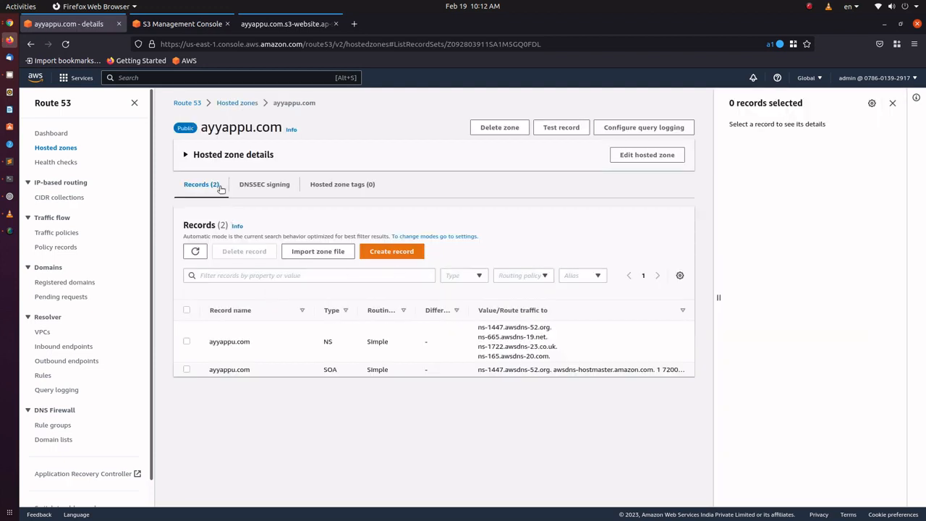
click(209, 157)
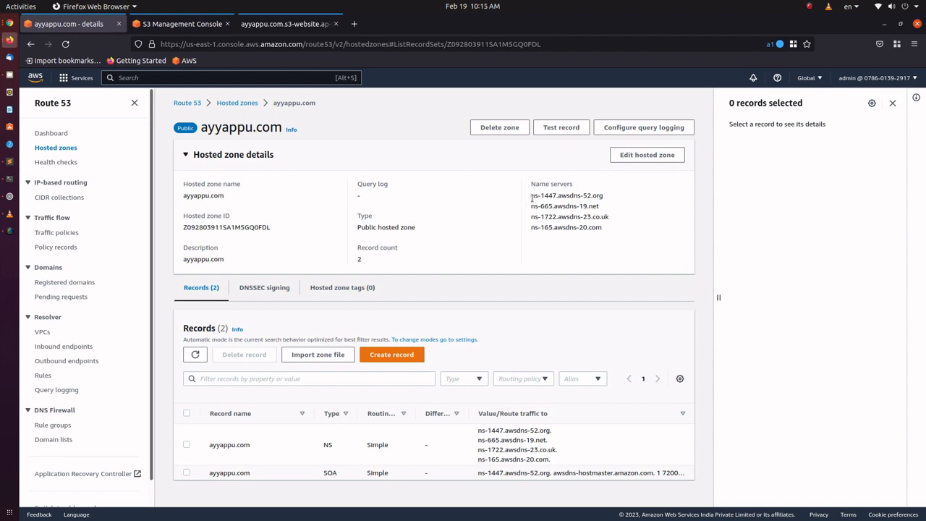
drag(531, 195, 603, 197)
key(ctrl+c)
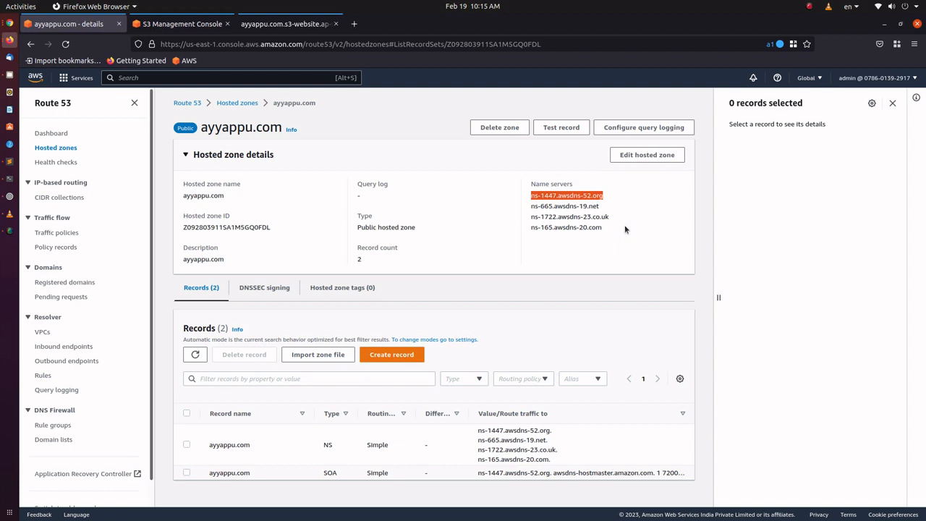
key(alt+Tab)
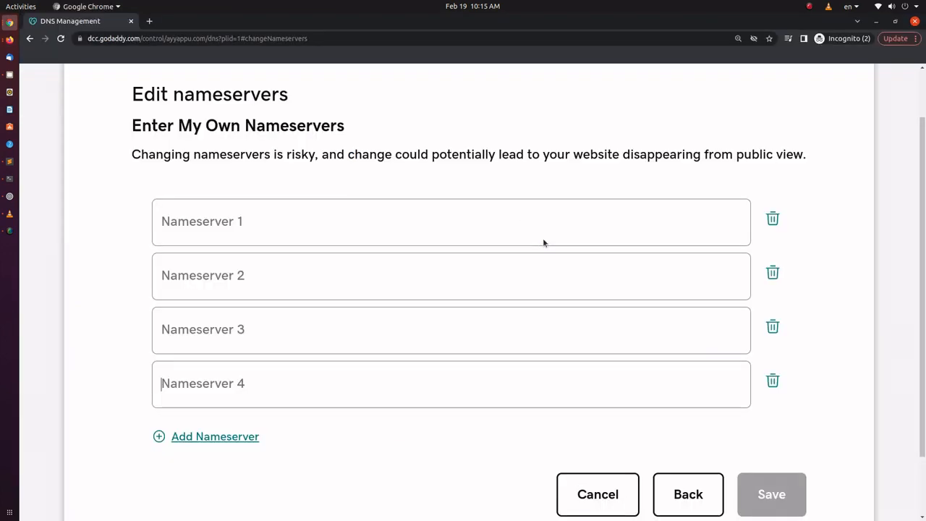
key(ctrl+v)
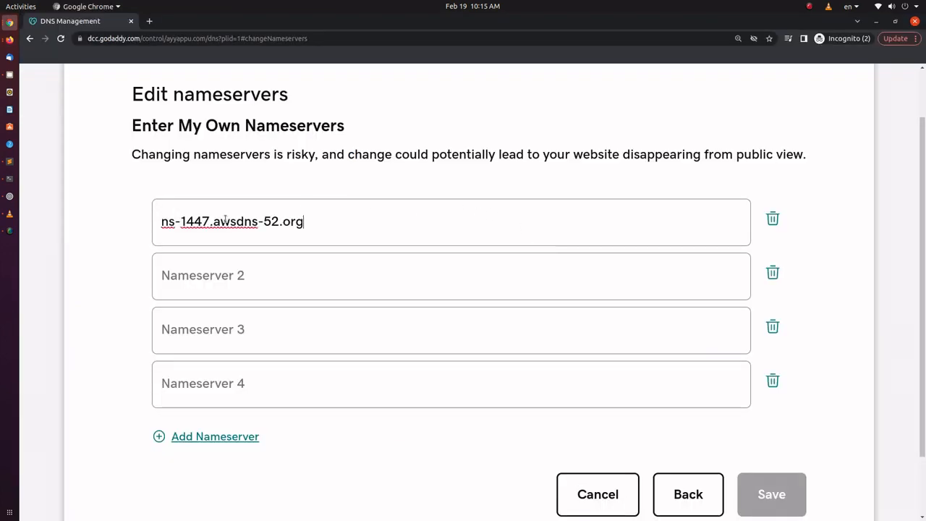
- Copy ns-665.awsdns-19.net from the Route 53 zone details in Firefox into Nameserver 2 on the GoDaddy page
key(alt+Tab)
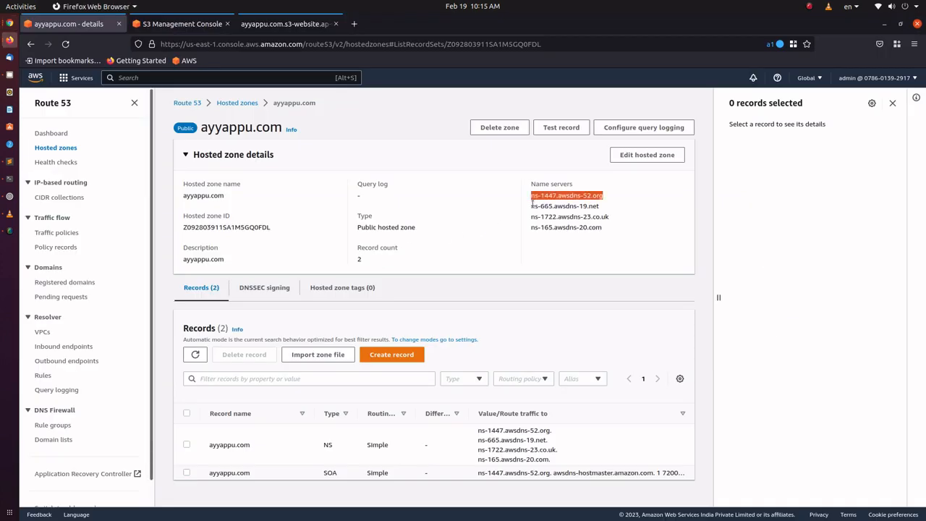
drag(531, 206, 599, 210)
key(ctrl+c)
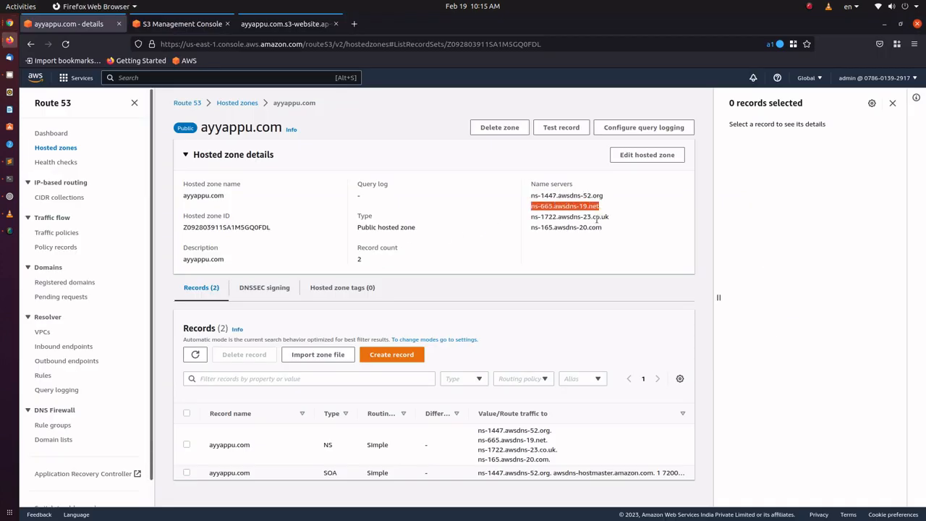
key(alt+Tab)
click(296, 269)
key(ctrl+v)
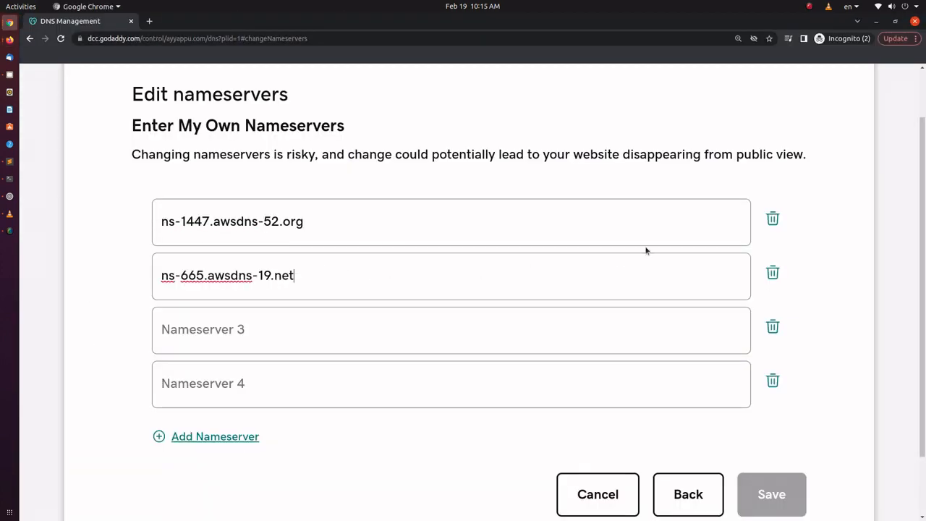
- Copy ns-1722.awsdns-23.co.uk from the Route 53 zone details in Firefox into Nameserver 3 on the GoDaddy page
key(alt+Tab)
drag(531, 216, 608, 219)
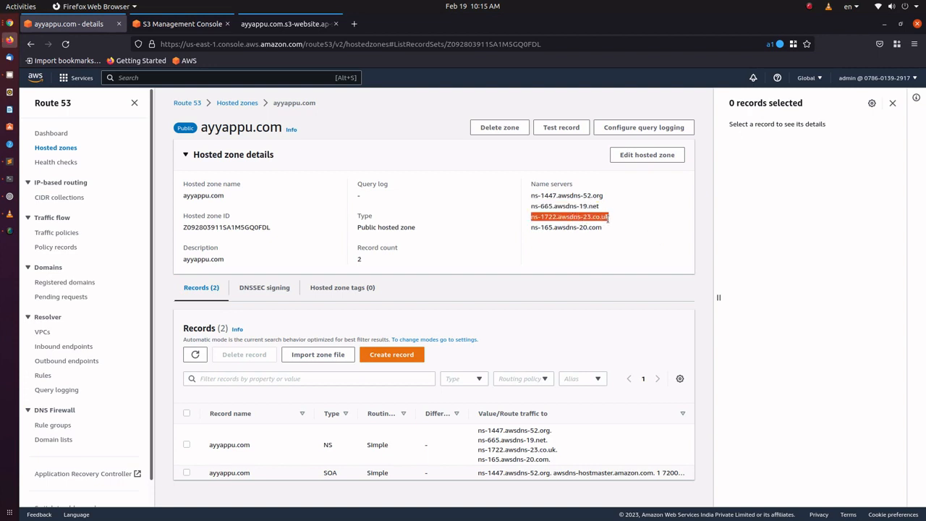
key(ctrl+c)
key(alt+Tab)
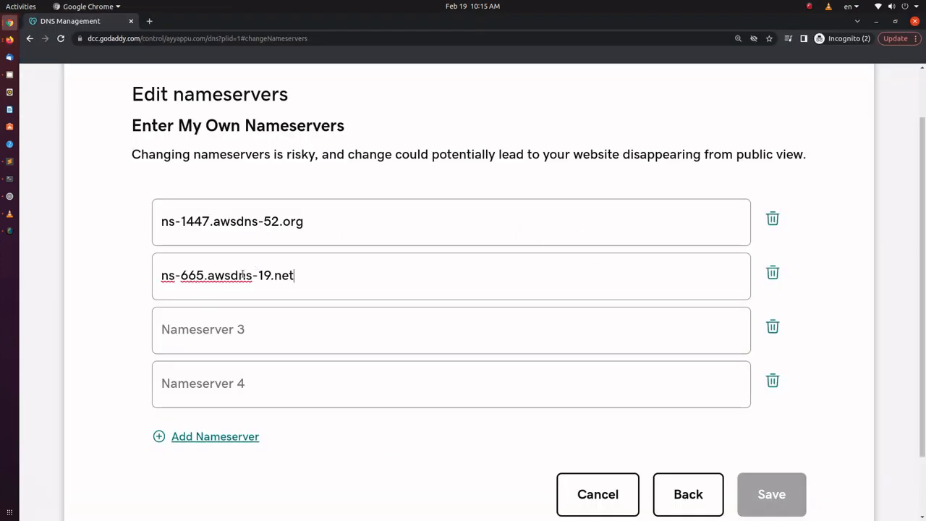
click(230, 333)
key(ctrl+v)
- Copy ns-165.awsdns-20.com from the Route 53 zone details in Firefox into Nameserver 4 on the GoDaddy page
key(alt+Tab)
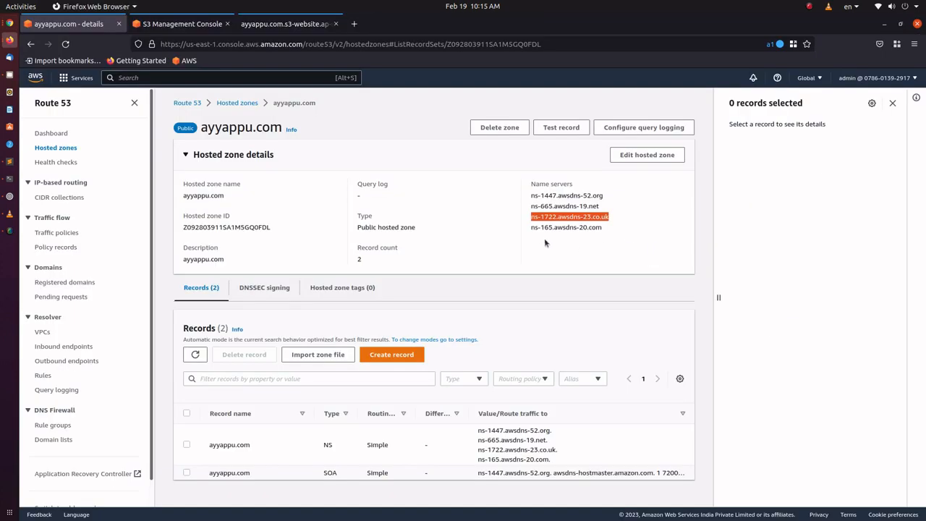
drag(531, 227, 604, 230)
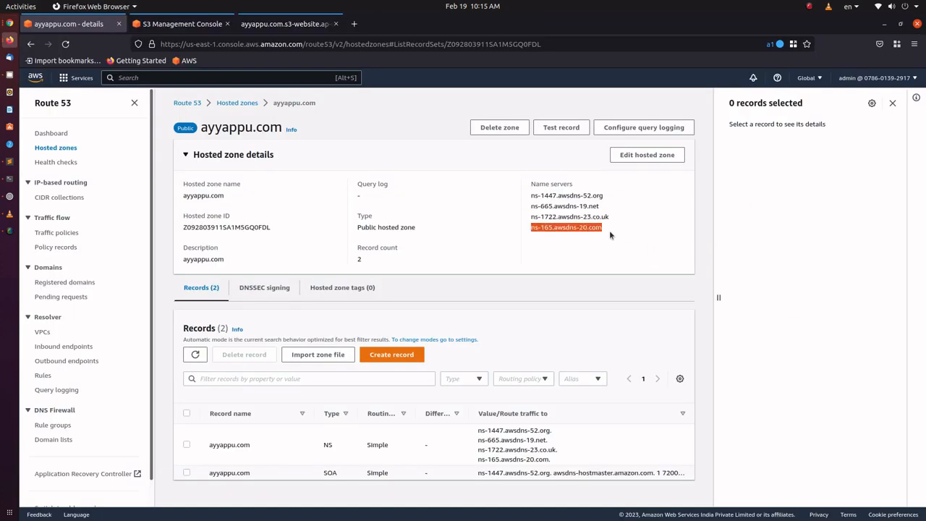
key(ctrl+c)
key(alt+Tab)
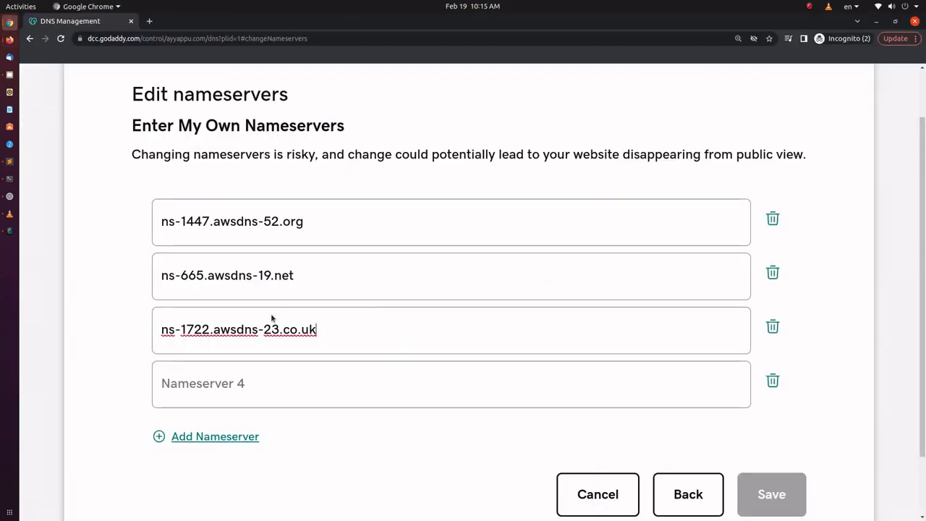
click(302, 395)
key(ctrl+v)
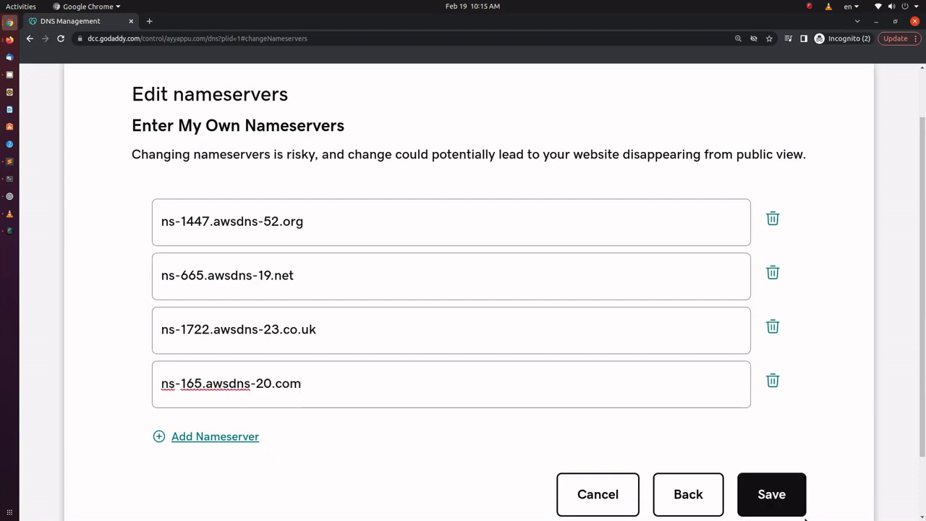
- Save the four custom nameservers and consent to the nameserver update for AYYAPPU.COM
click(787, 498)
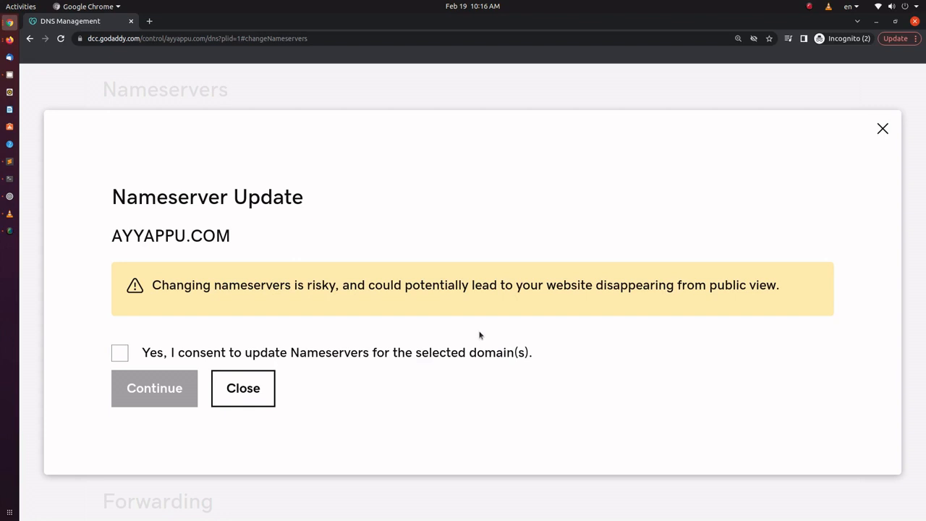
click(119, 354)
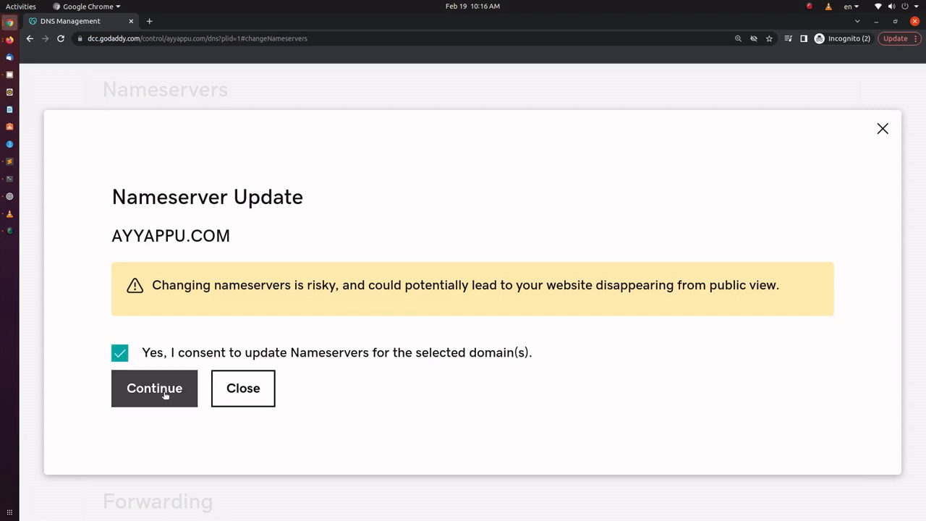
click(164, 389)
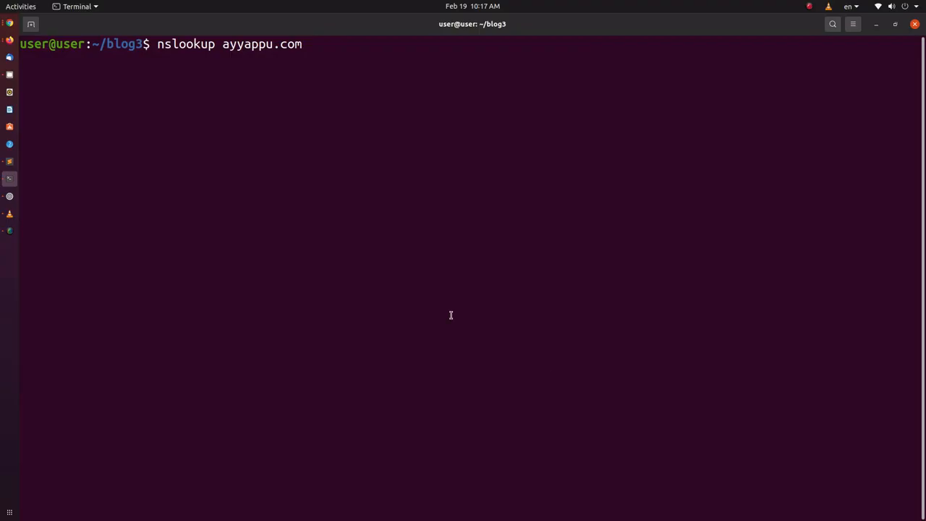
- Look up the DNS resolution of ayyappu.com with nslookup in the terminal
key(Return)
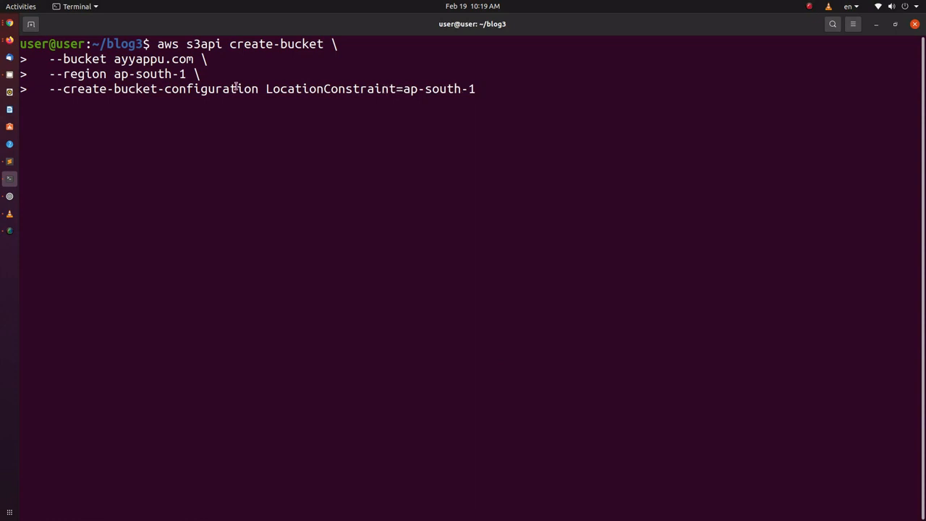
- Create the S3 bucket ayyappu.com in region ap-south-1 with LocationConstraint=ap-south-1 using aws s3api create-bucket
key(Return)
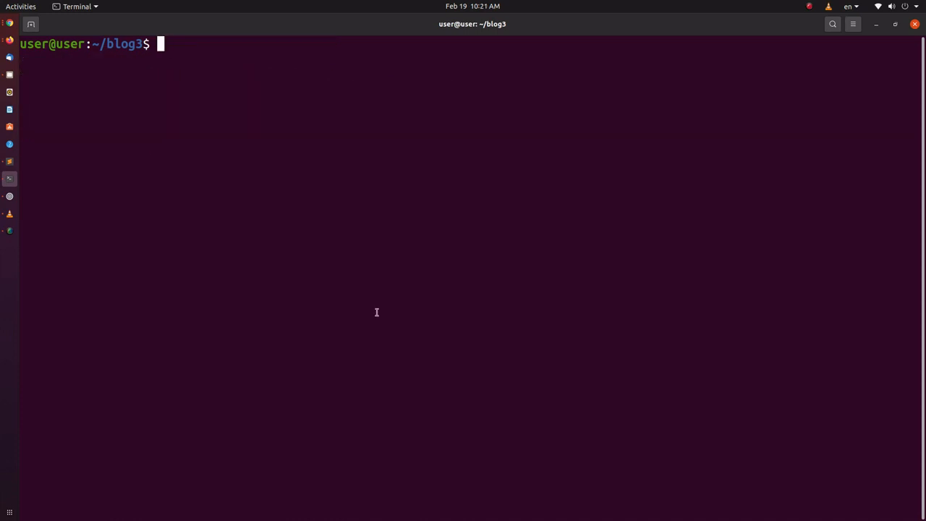
- Display the contents of index.html and error.html in the terminal, and clear the screen
text(cat ind)
key(Tab)
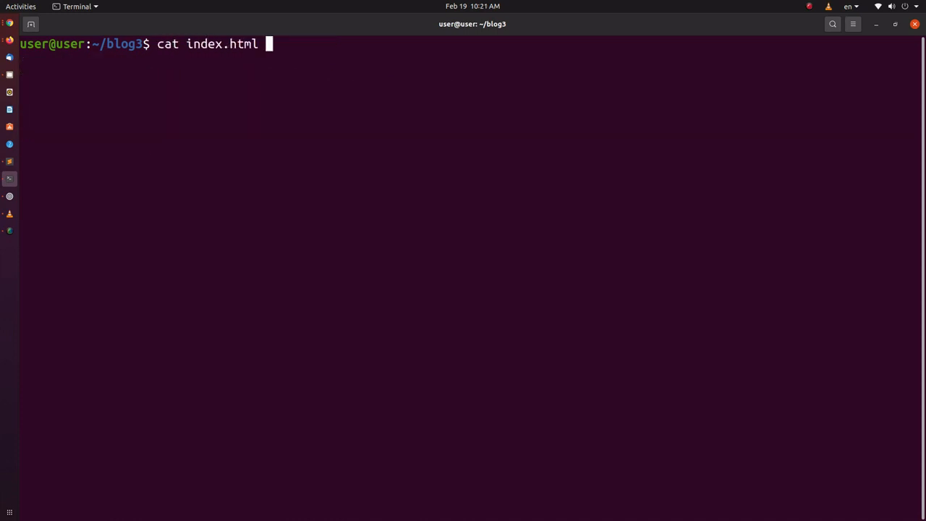
key(Return)
text(cat err)
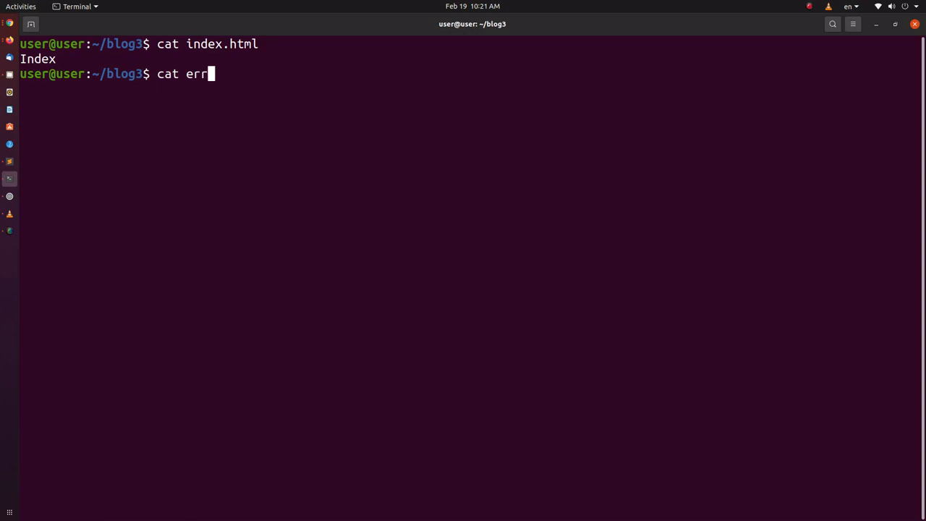
key(Tab)
key(Return)
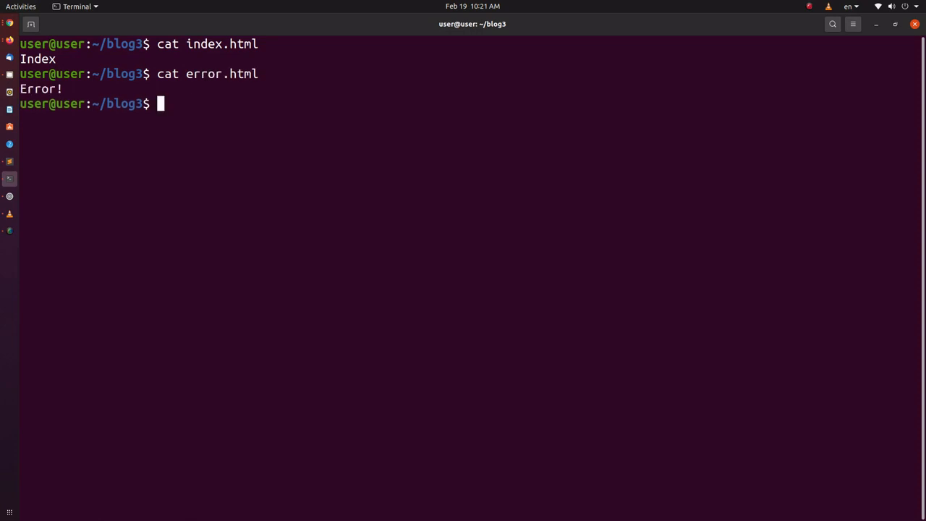
key(ctrl+l)
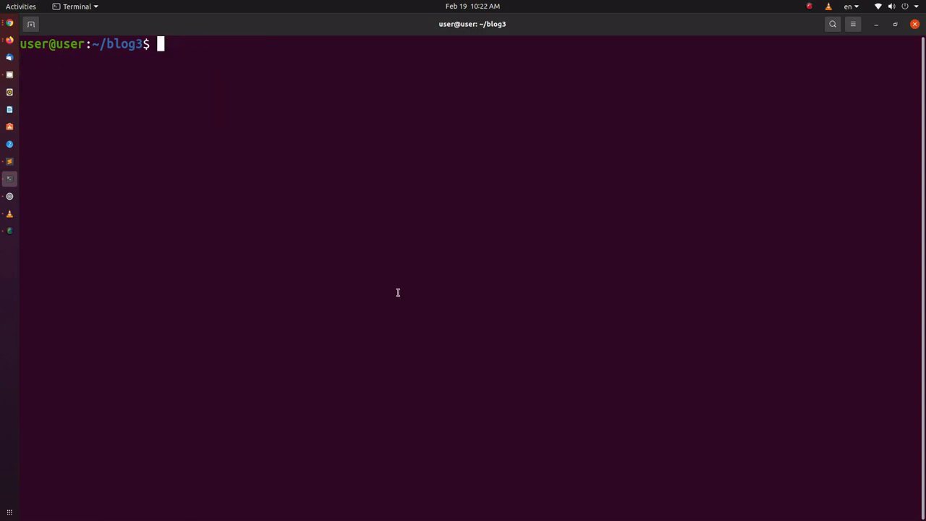
- Upload index.html and error.html to s3://ayyappu.com/ with aws s3 cp
key(ctrl+shift+v)
key(Return)
key(ctrl+shift+v)
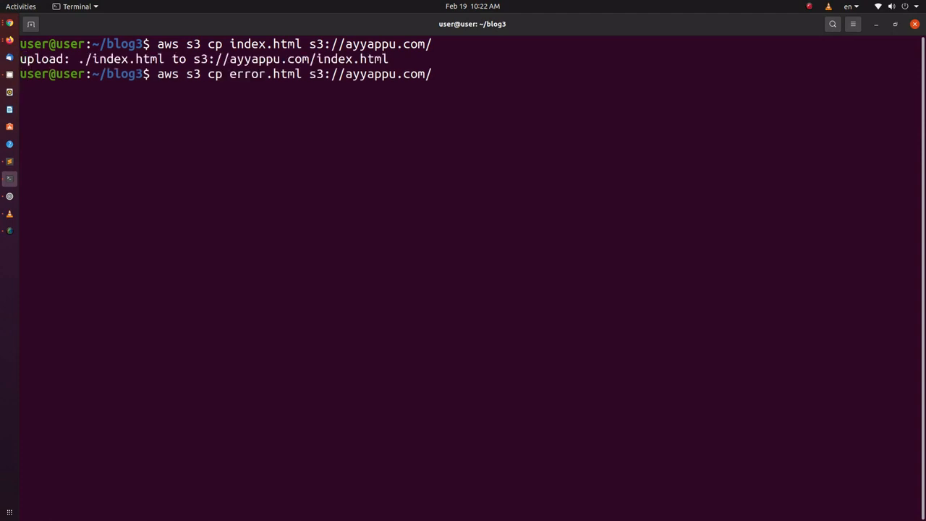
key(Return)
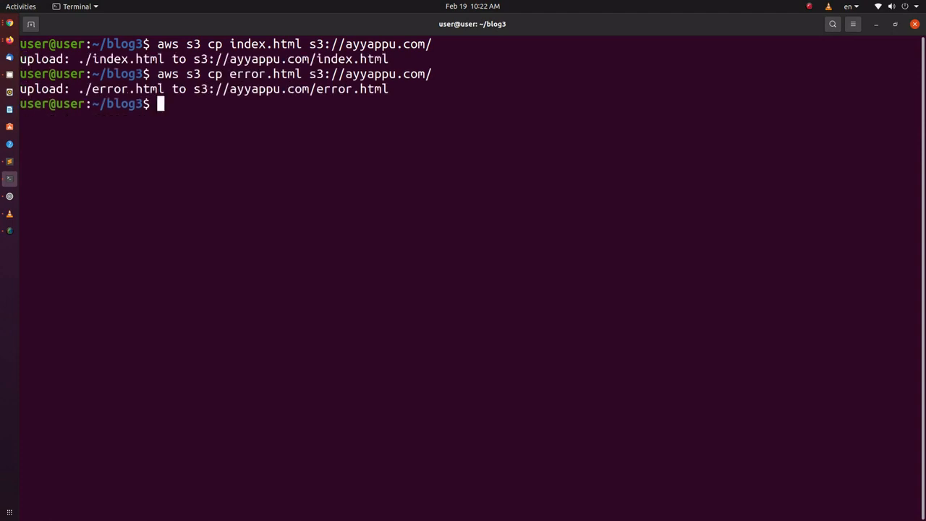
- Enable static website hosting on s3://ayyappu.com with index.html as index document and error.html as error document
key(ctrl+l)
key(ctrl+shift+v)
key(Return)
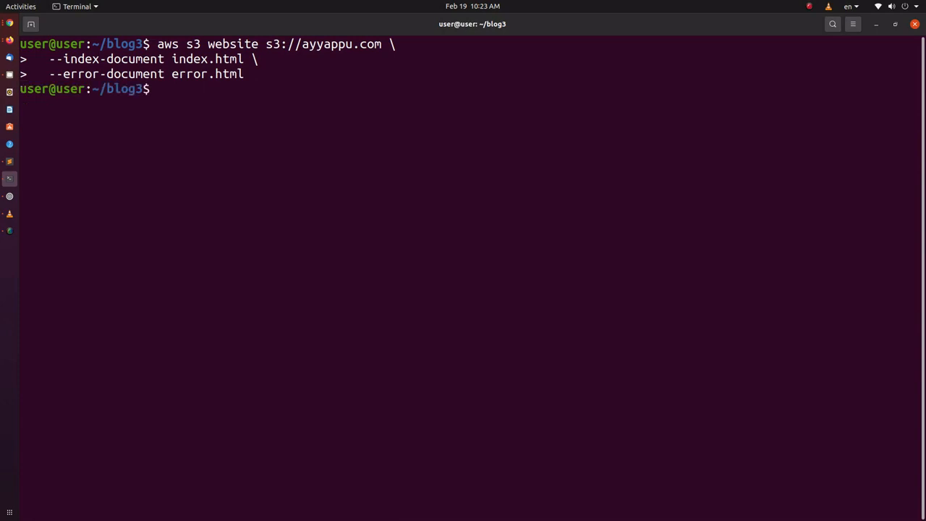
- Switch to the S3 console in Firefox and open the ayyappu.com bucket's static website endpoint from its properties
key(alt+Tab)
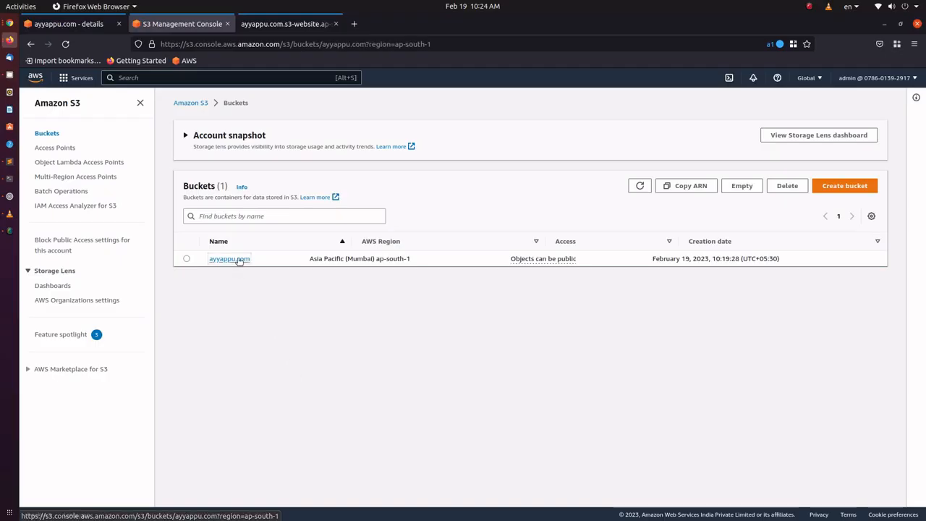
click(240, 260)
click(245, 163)
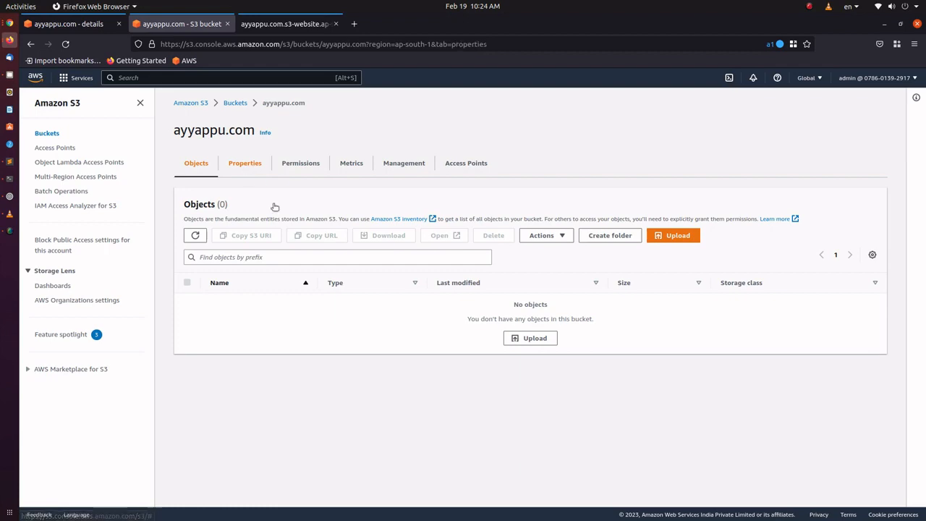
scroll(298, 254, down, 5)
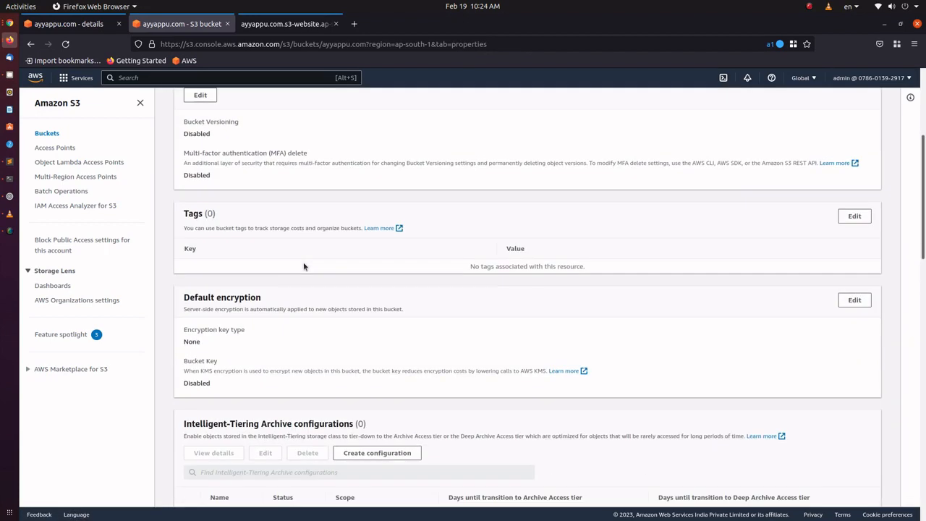
scroll(303, 266, down, 10)
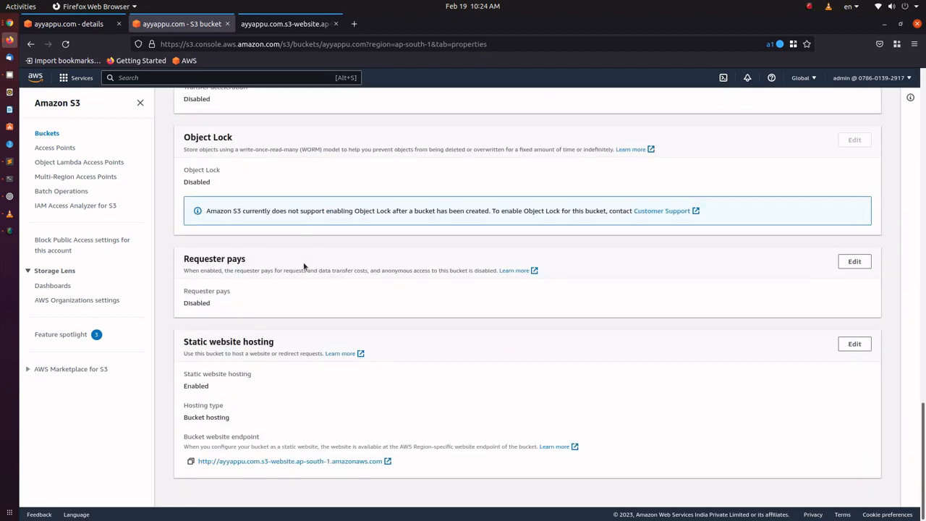
click(332, 461)
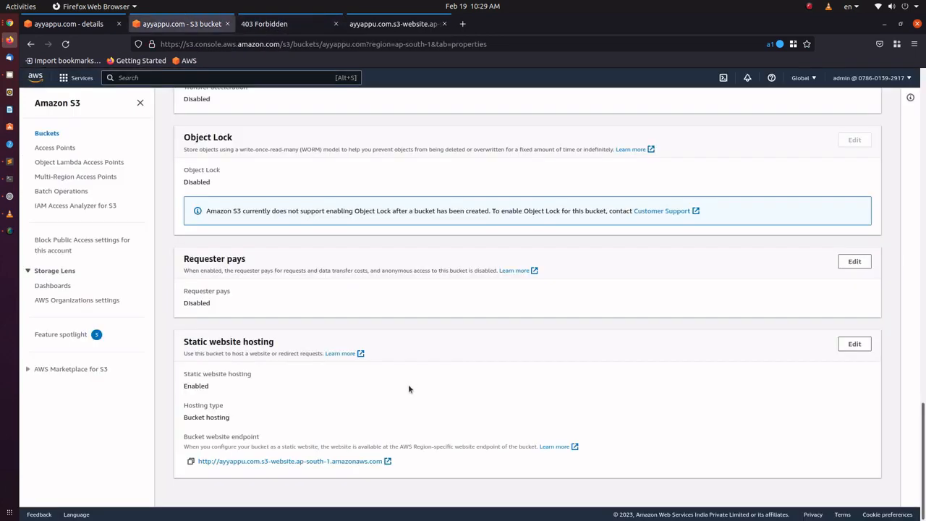
- Review the ayyappu.com bucket's Block Public Access settings and bucket policy in its permissions, leaving the access settings without saving
scroll(405, 416, up, 15)
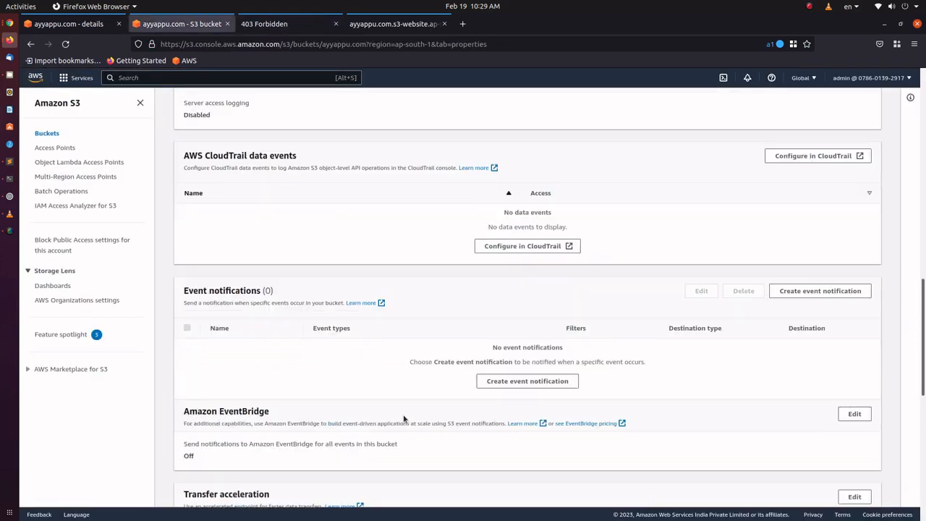
scroll(404, 418, up, 10)
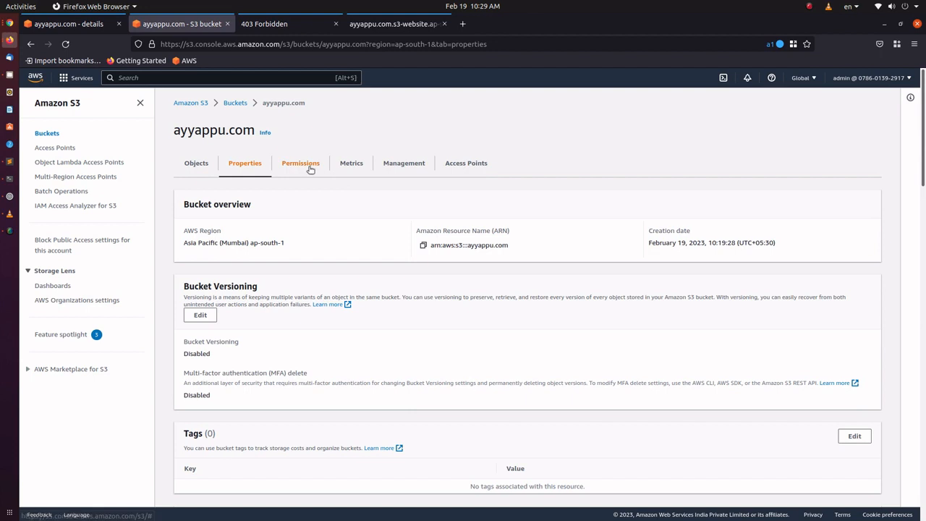
click(310, 167)
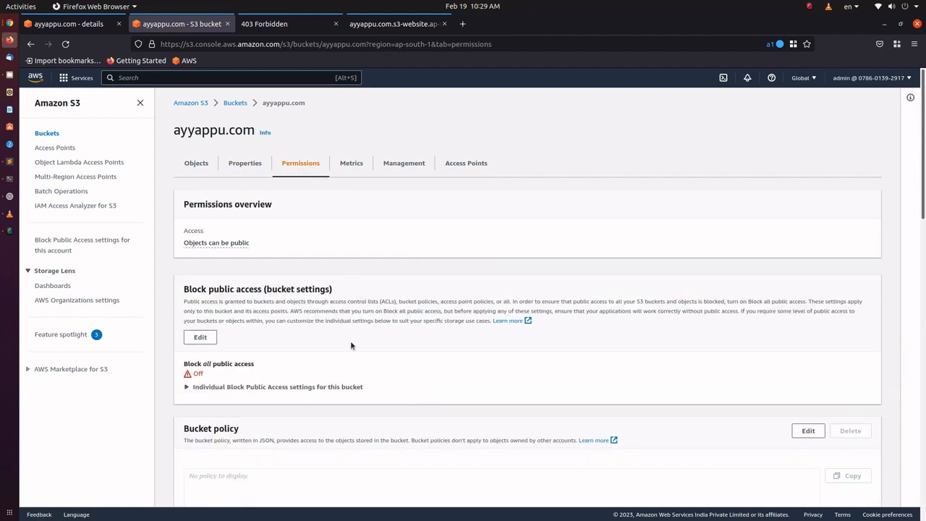
click(203, 338)
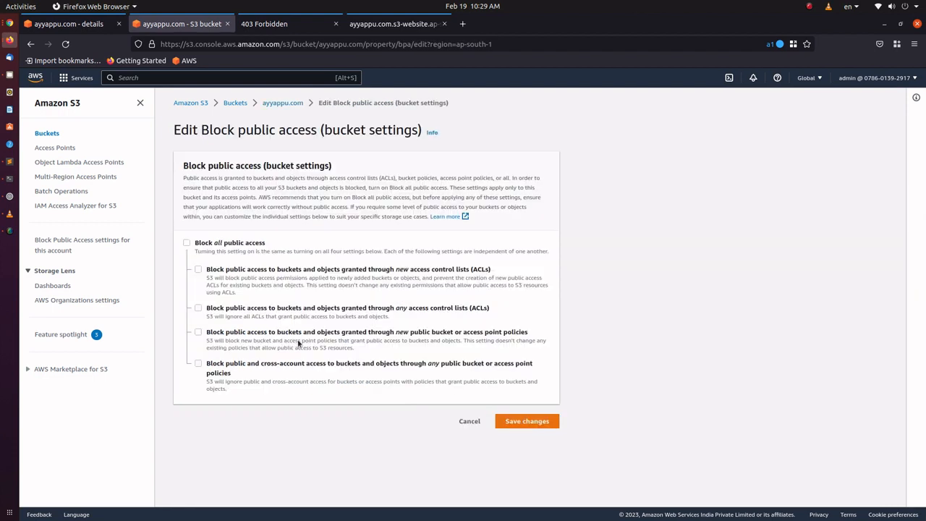
click(469, 421)
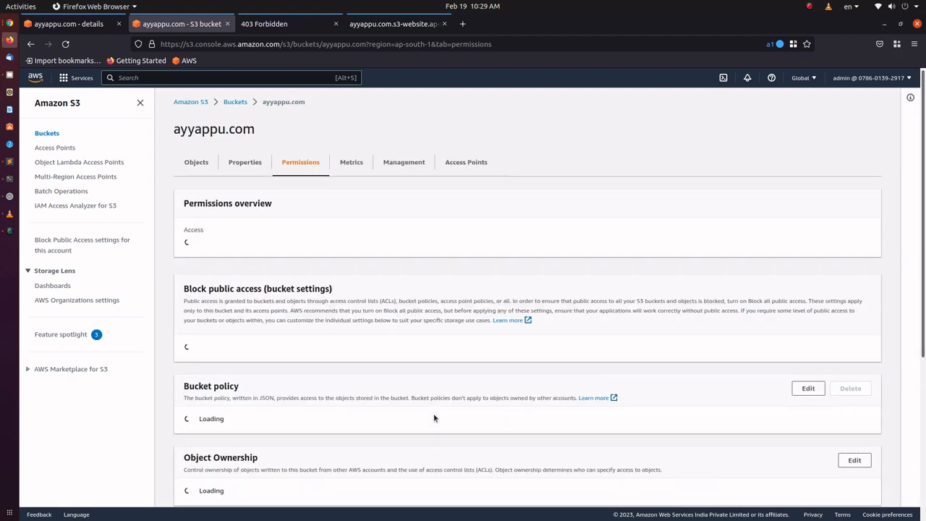
scroll(433, 413, down, 2)
scroll(433, 413, down, 2)
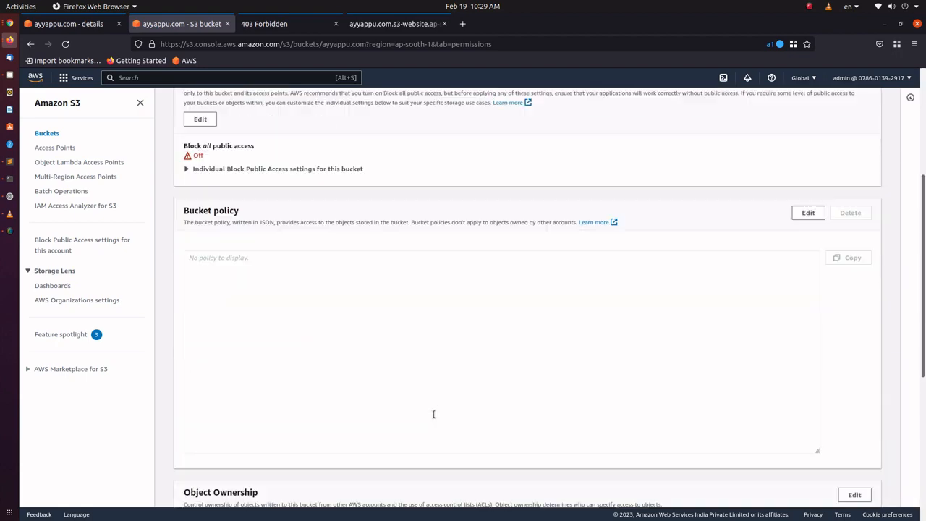
drag(184, 209, 262, 209)
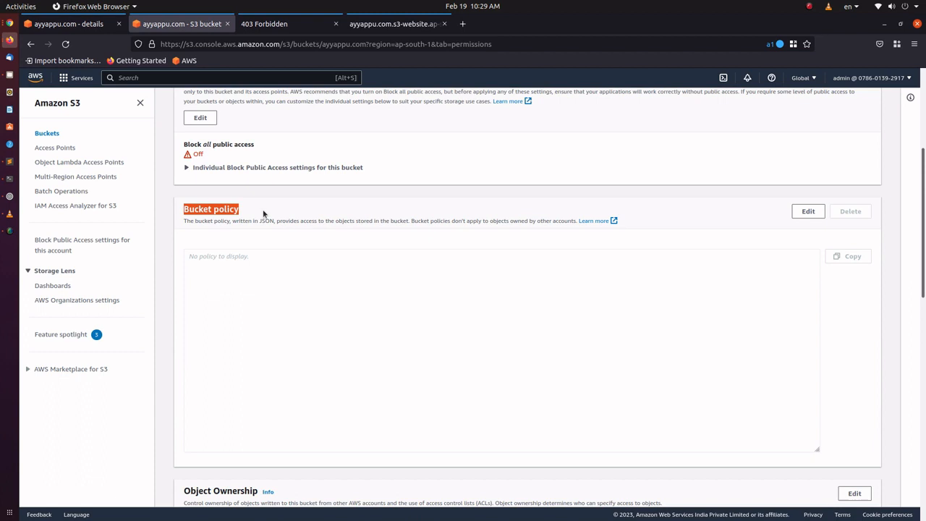
click(389, 208)
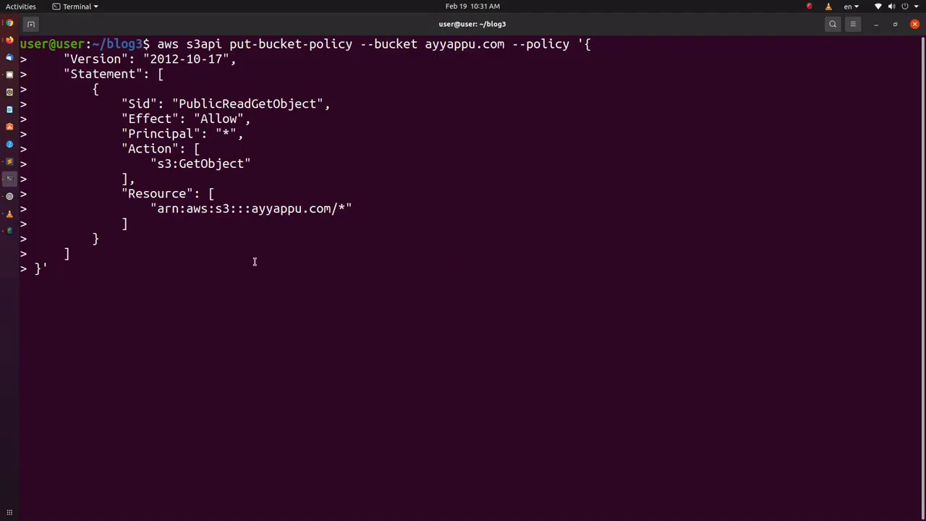
- Apply a bucket policy allowing public s3:GetObject on arn:aws:s3:::ayyappu.com/* in the terminal, and reload the website endpoint in Firefox
key(Return)
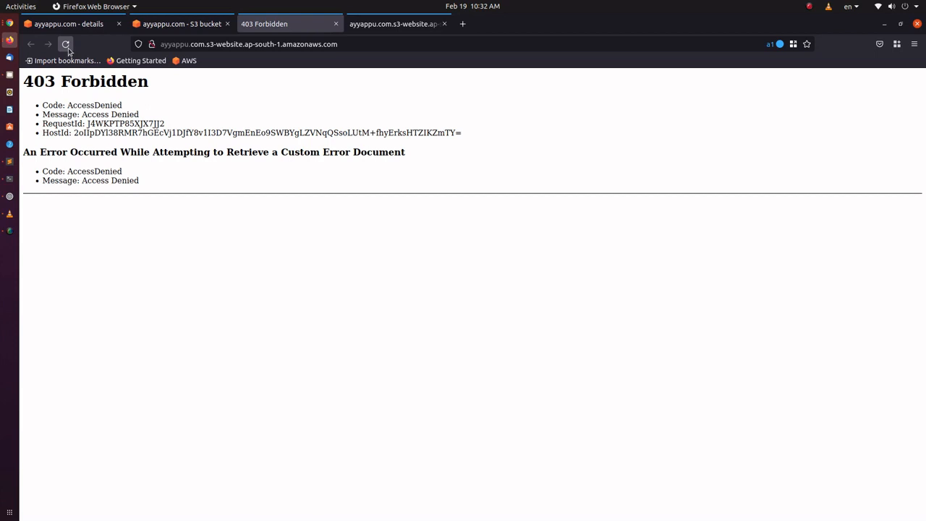
click(68, 47)
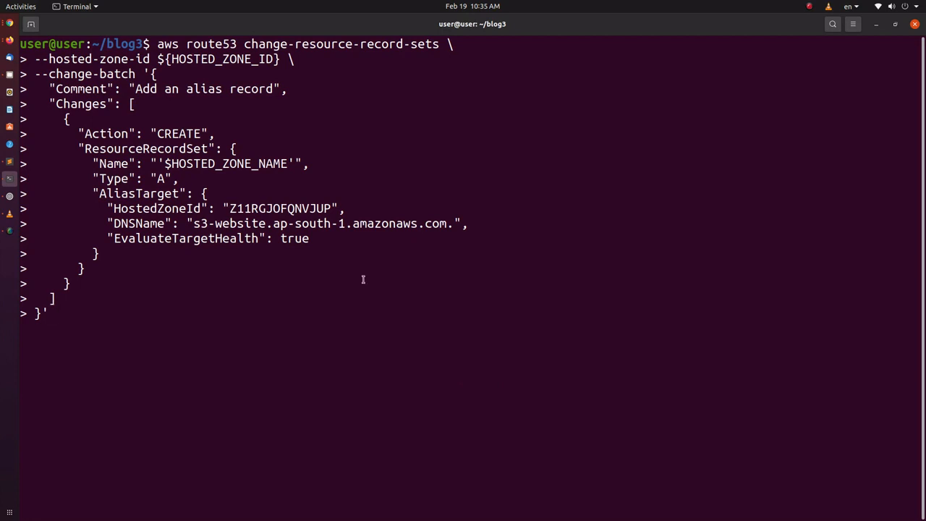
- Create an alias A record targeting s3-website.ap-south-1.amazonaws.com. from the terminal, and check the Asia Pacific (Mumbai) hosted zone ID in the S3 endpoints reference
drag(194, 223, 429, 235)
click(446, 233)
drag(229, 209, 331, 211)
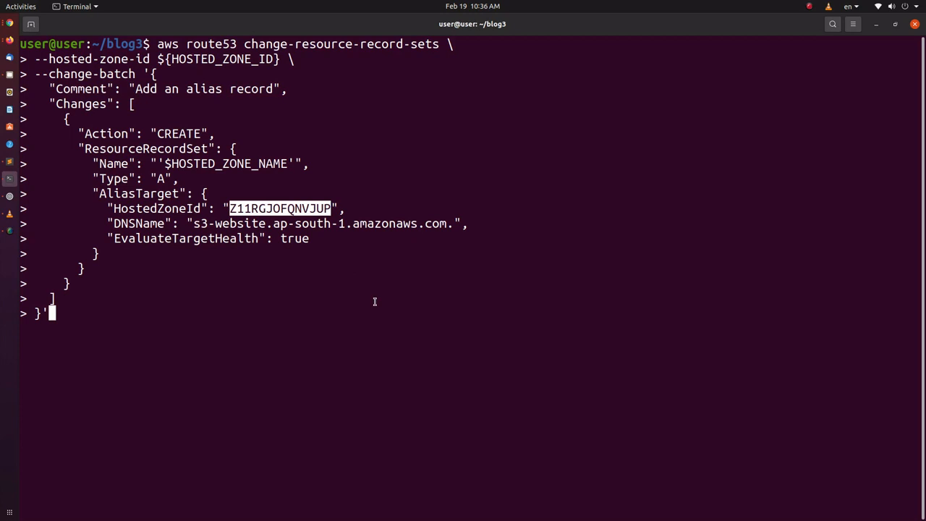
key(Return)
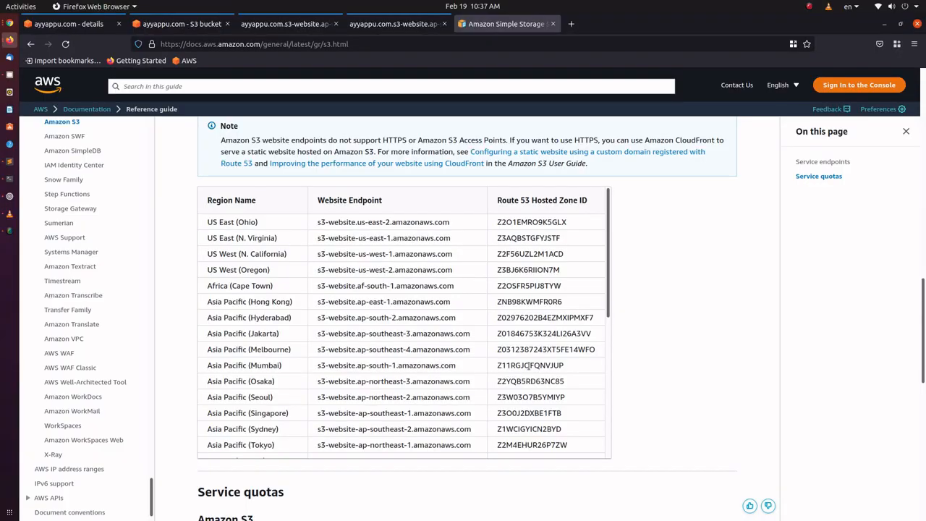
double_click(529, 365)
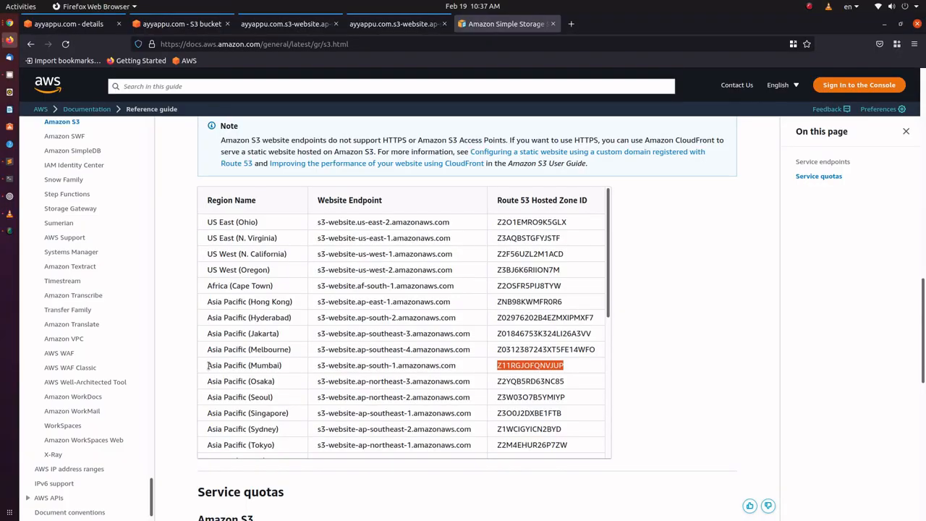
drag(207, 365, 630, 376)
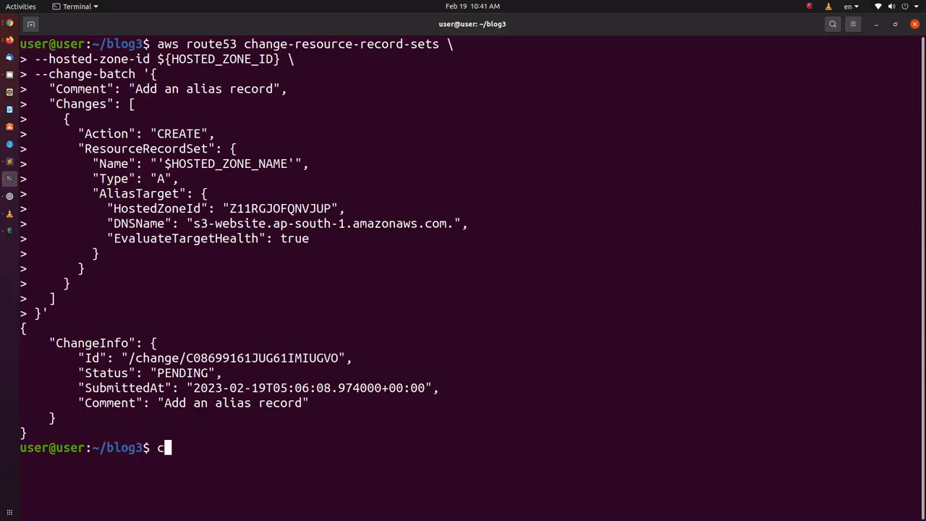
- Clear the terminal and create the public Route 53 hosted zone ayyappublog.com with the comment ayyappublog.com
text(lear)
key(Return)
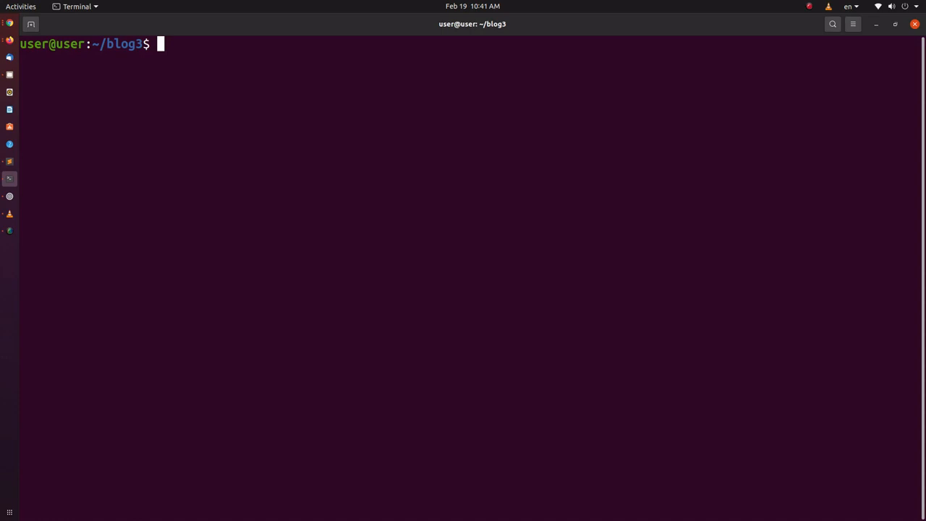
text(aws route53 create-hosted-zone \   --name ayyappublog.com \   --caller-reference $(date +%s) \   --hosted-zone-config Comment="ayyappublog.com",PrivateZone=false)
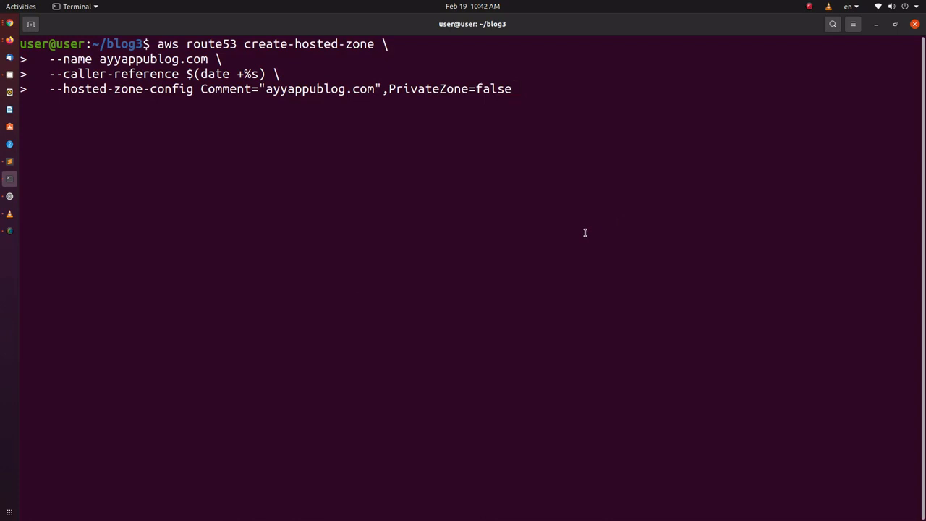
key(Return)
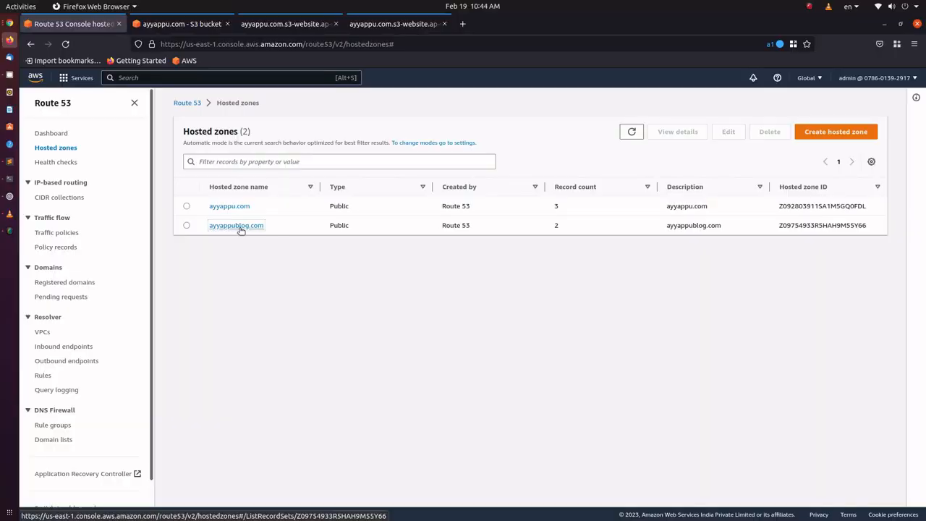
- Try to set up an alias A record in the ayyappublog.com zone to an S3 website endpoint in Asia Pacific (Mumbai) [ap-south-1]
click(239, 228)
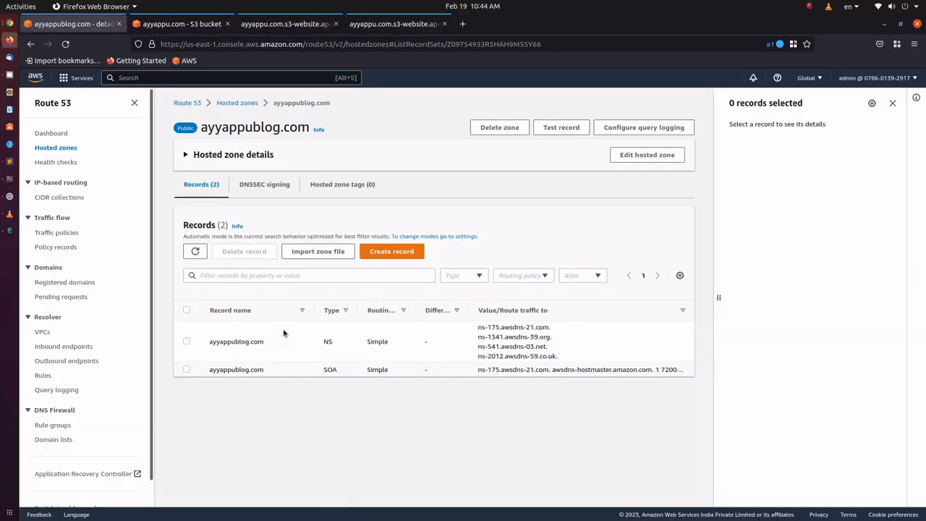
click(408, 254)
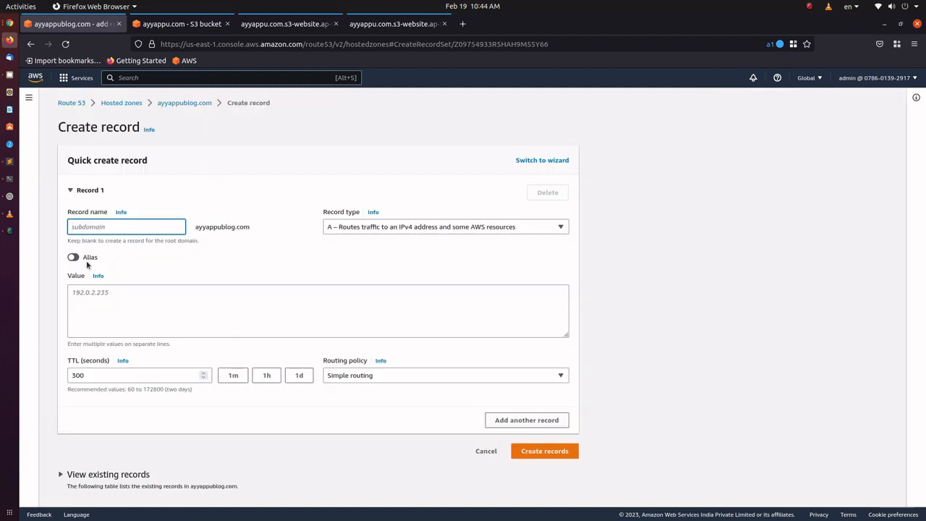
click(73, 257)
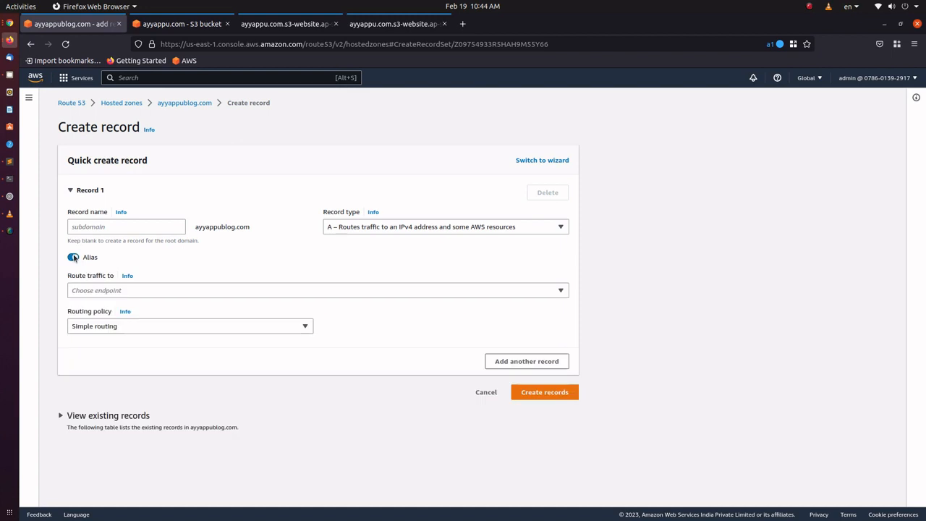
click(148, 292)
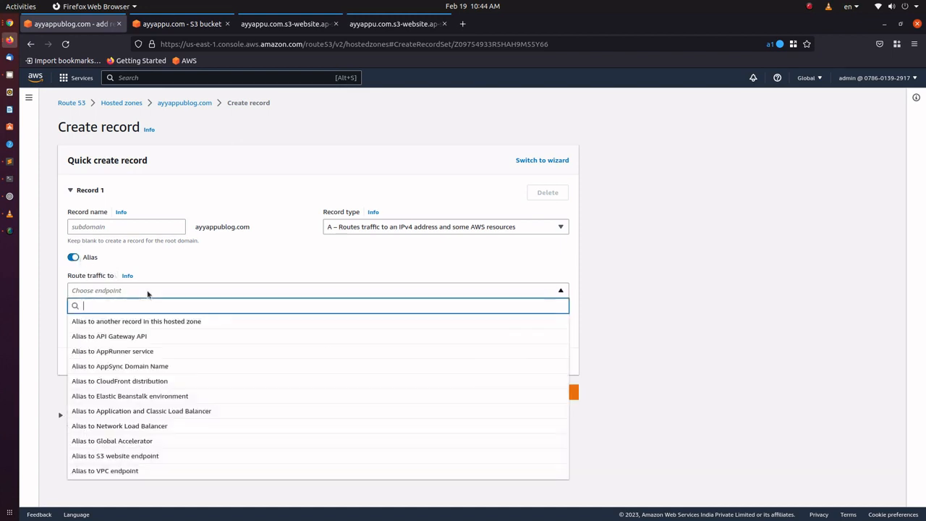
text(s3)
click(142, 323)
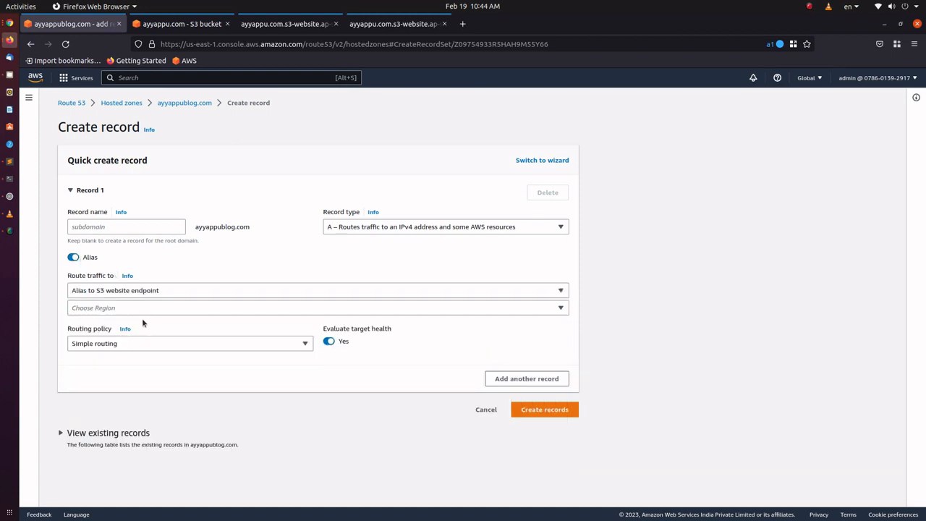
click(140, 310)
text(mum)
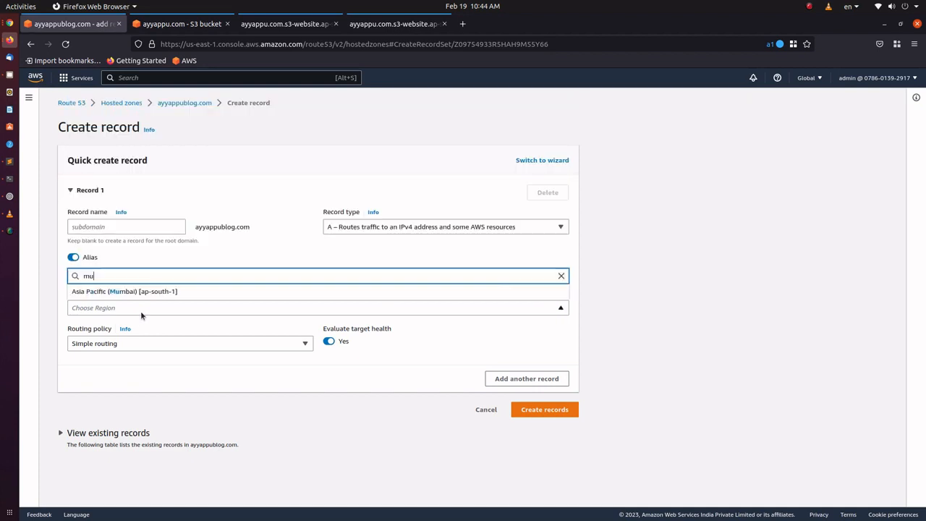
click(146, 291)
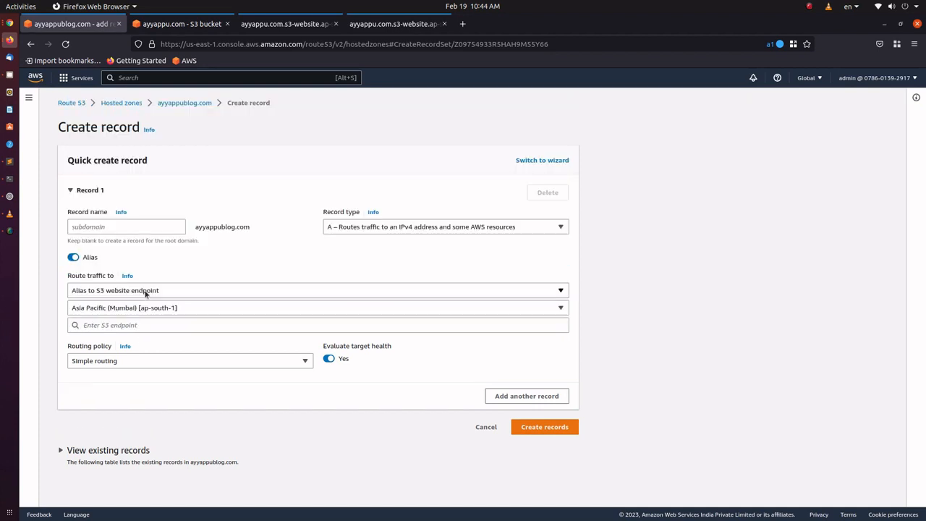
click(136, 325)
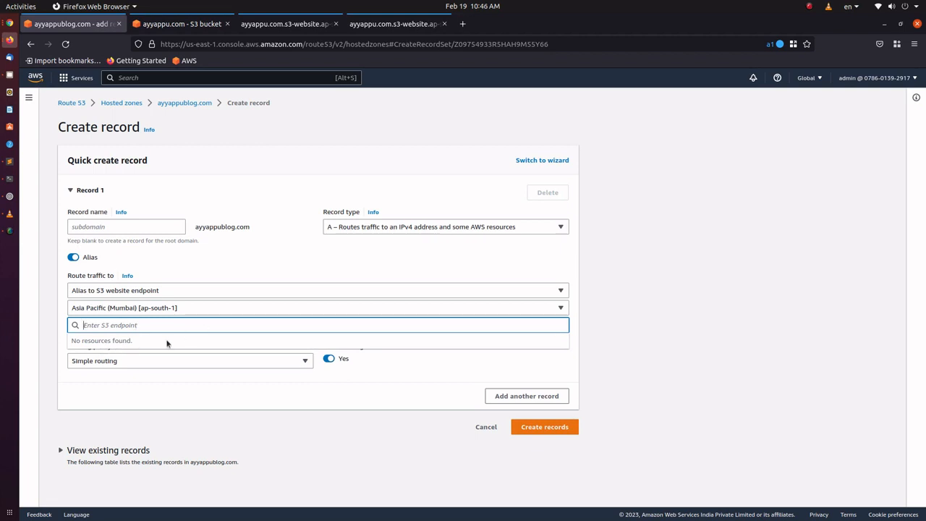
click(363, 377)
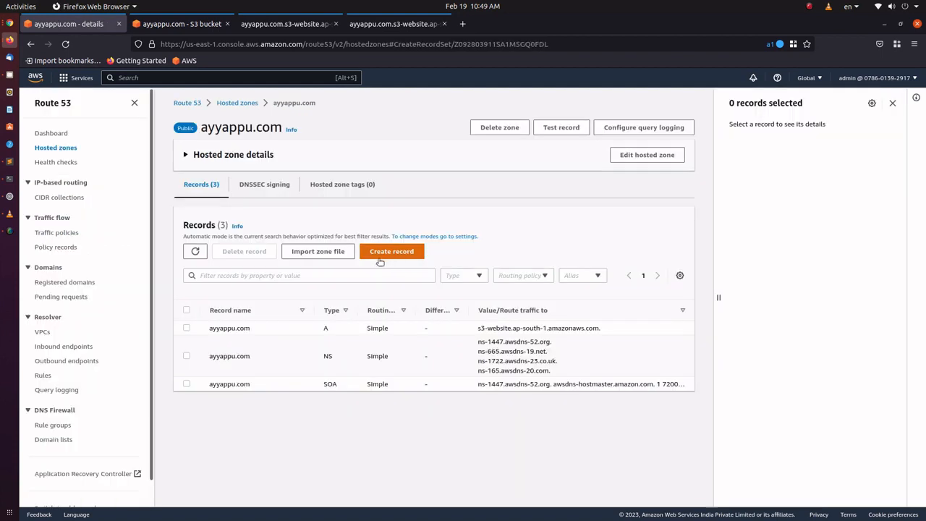
- Fill in an ayyappu.com alias A record to the Mumbai S3 website endpoint s3-website.ap-south-1.amazonaws.com, and cancel without creating it
click(379, 255)
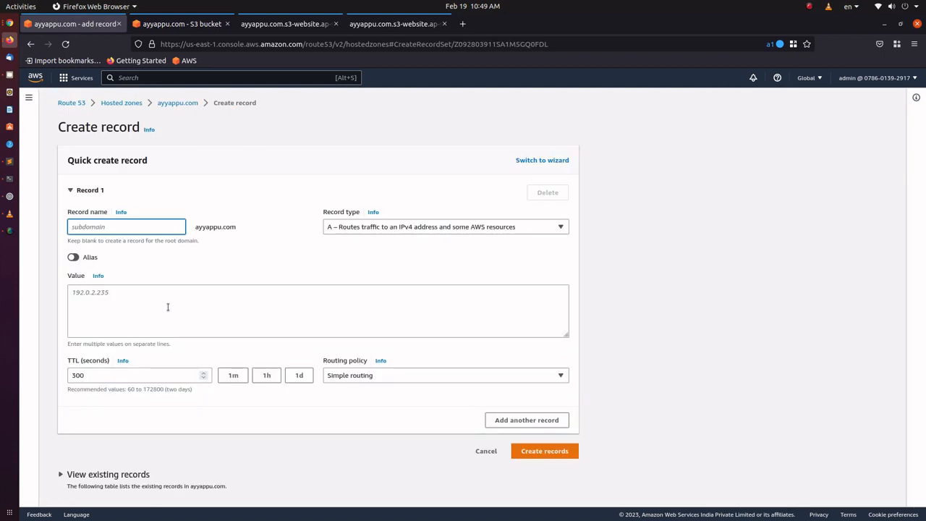
click(80, 259)
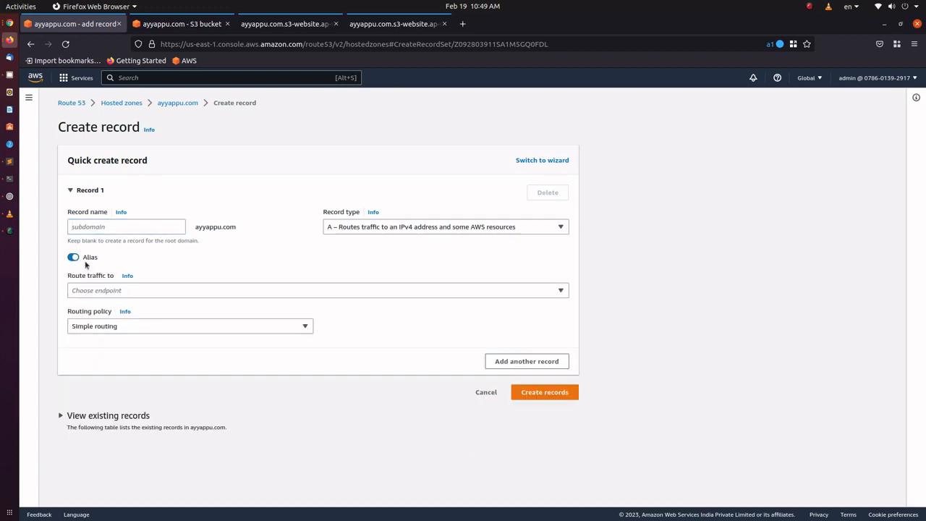
click(105, 290)
text(s)
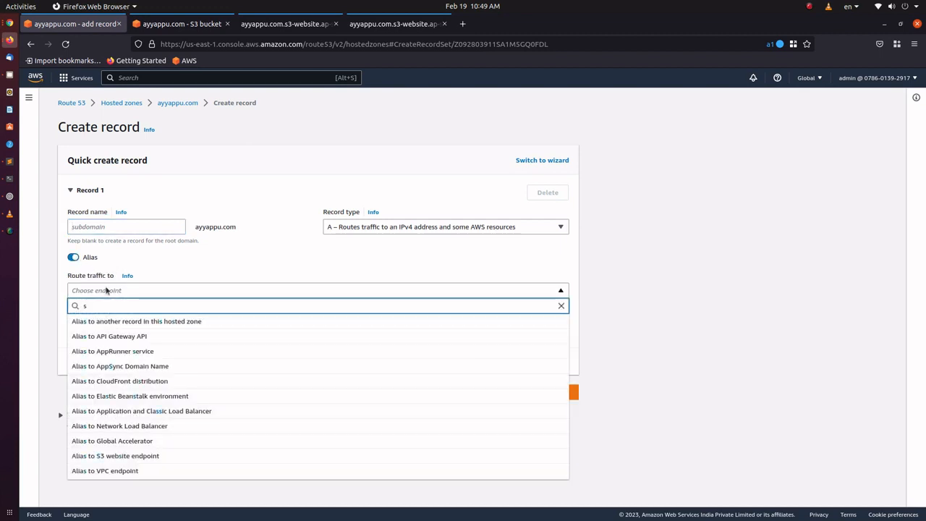
text(3)
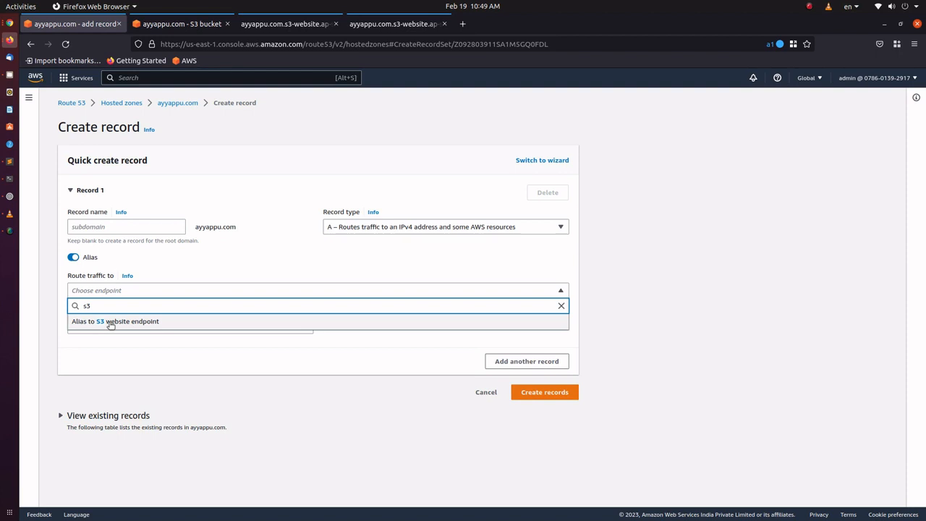
click(110, 322)
click(112, 309)
click(112, 308)
click(114, 310)
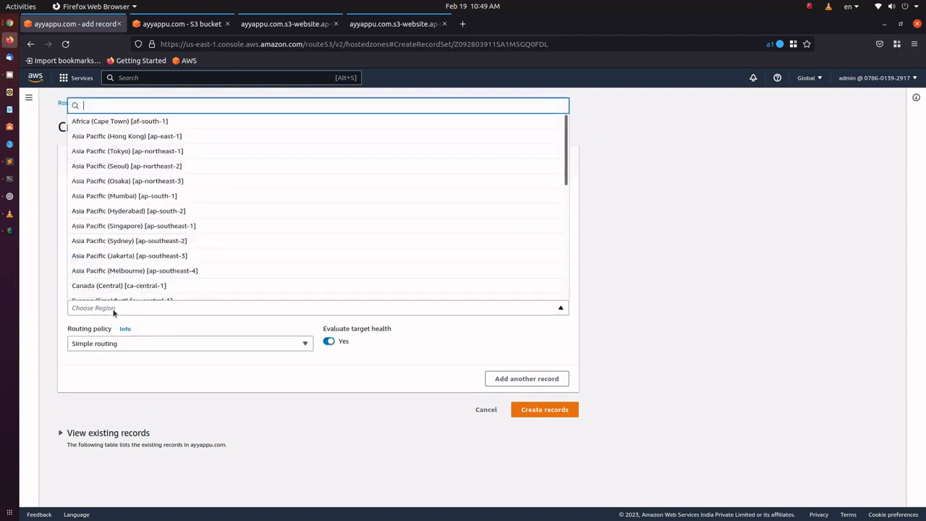
text(mum)
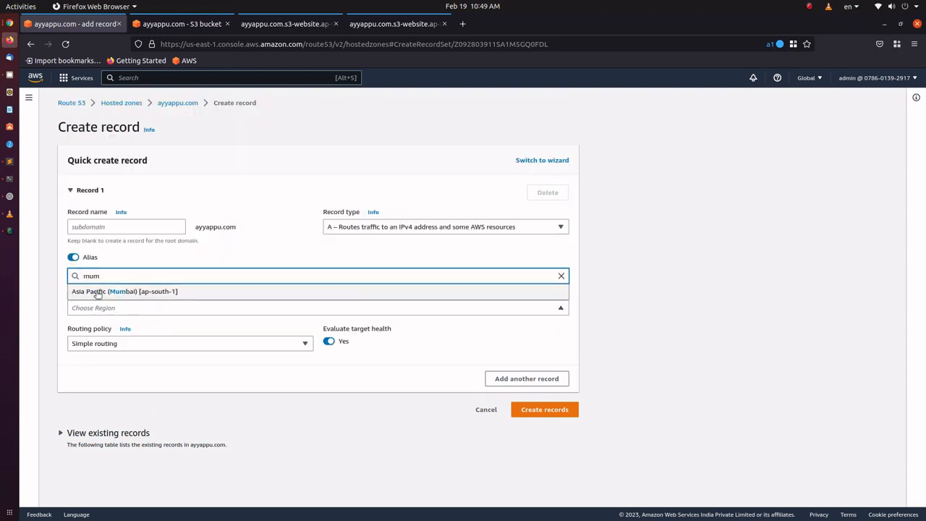
click(98, 292)
click(115, 324)
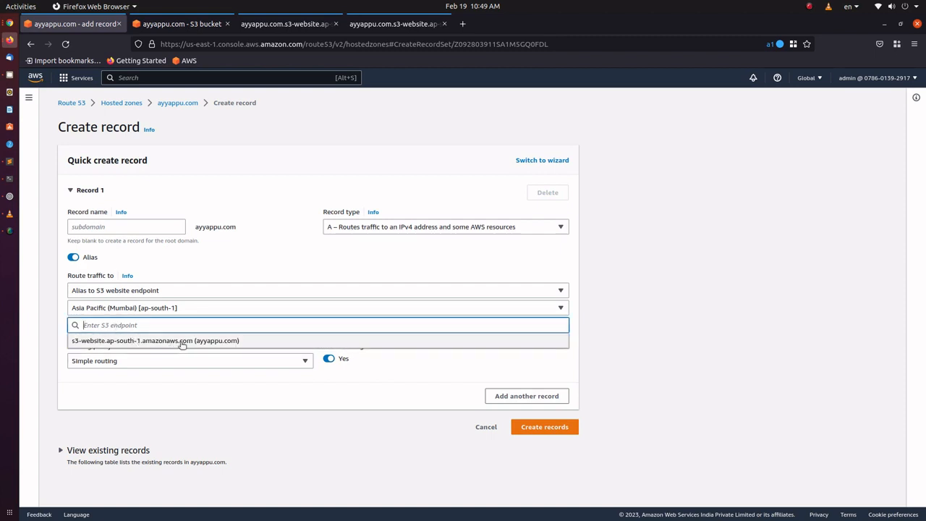
click(182, 341)
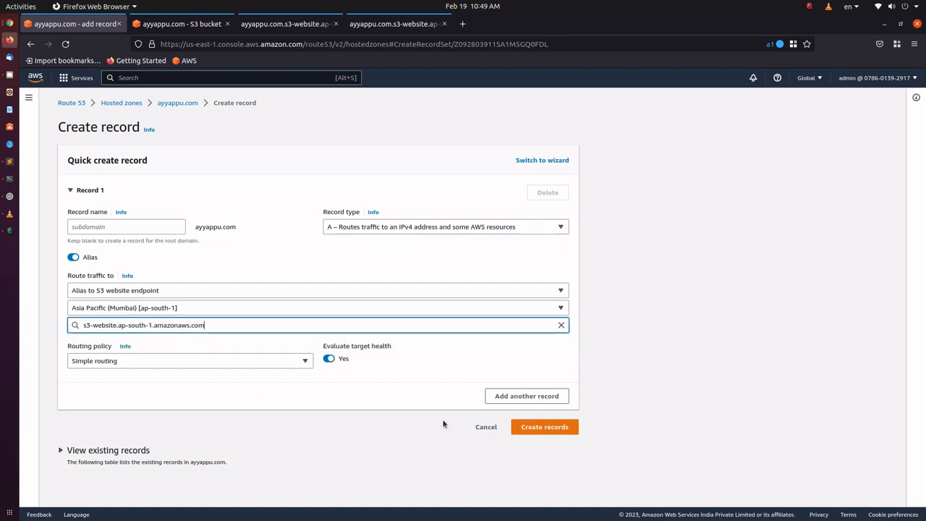
click(486, 426)
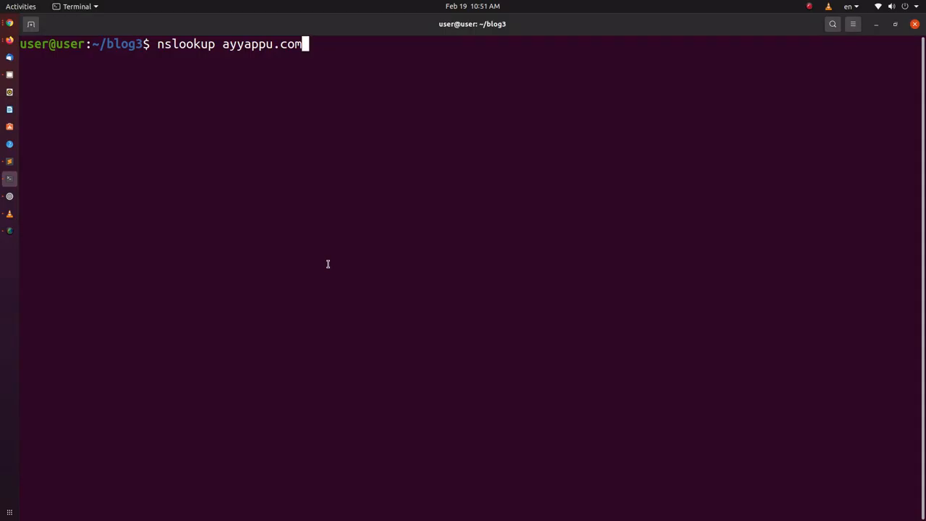
key(Return)
key(Return)
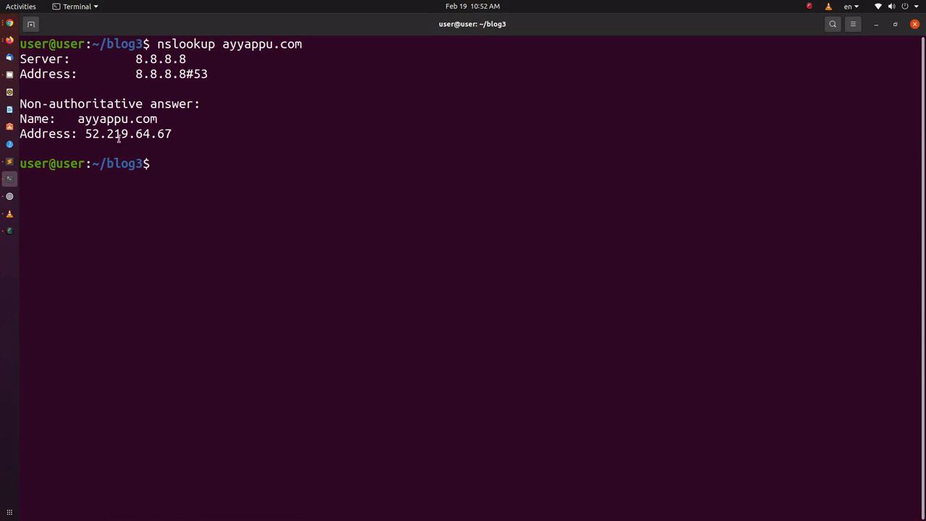
drag(85, 132, 175, 136)
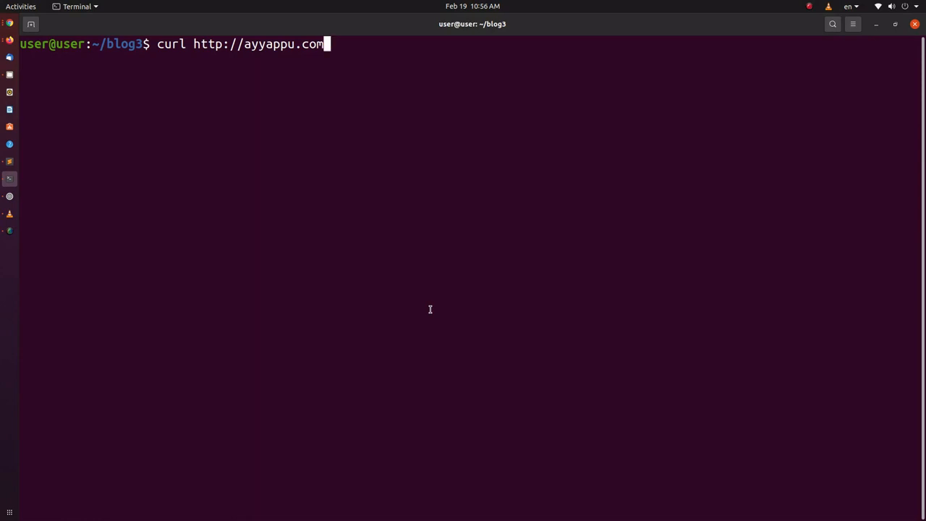
key(Return)
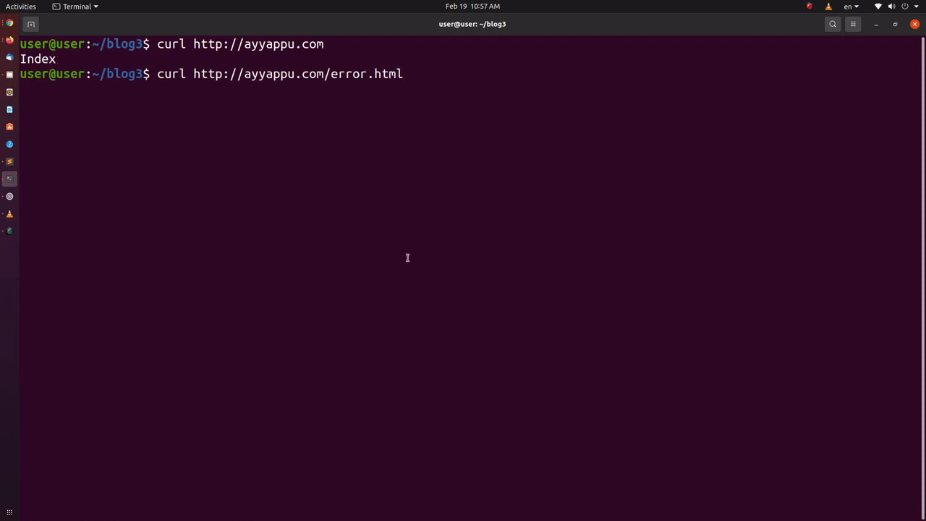
key(Return)
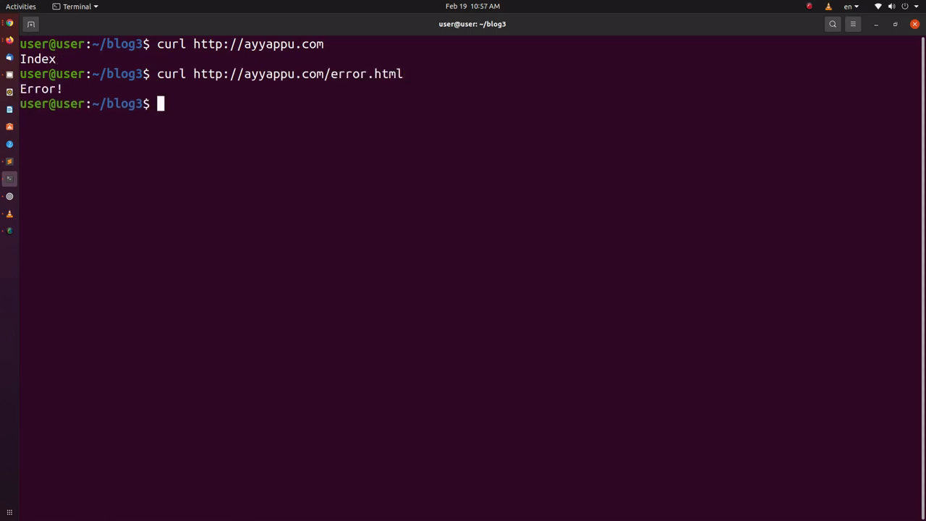